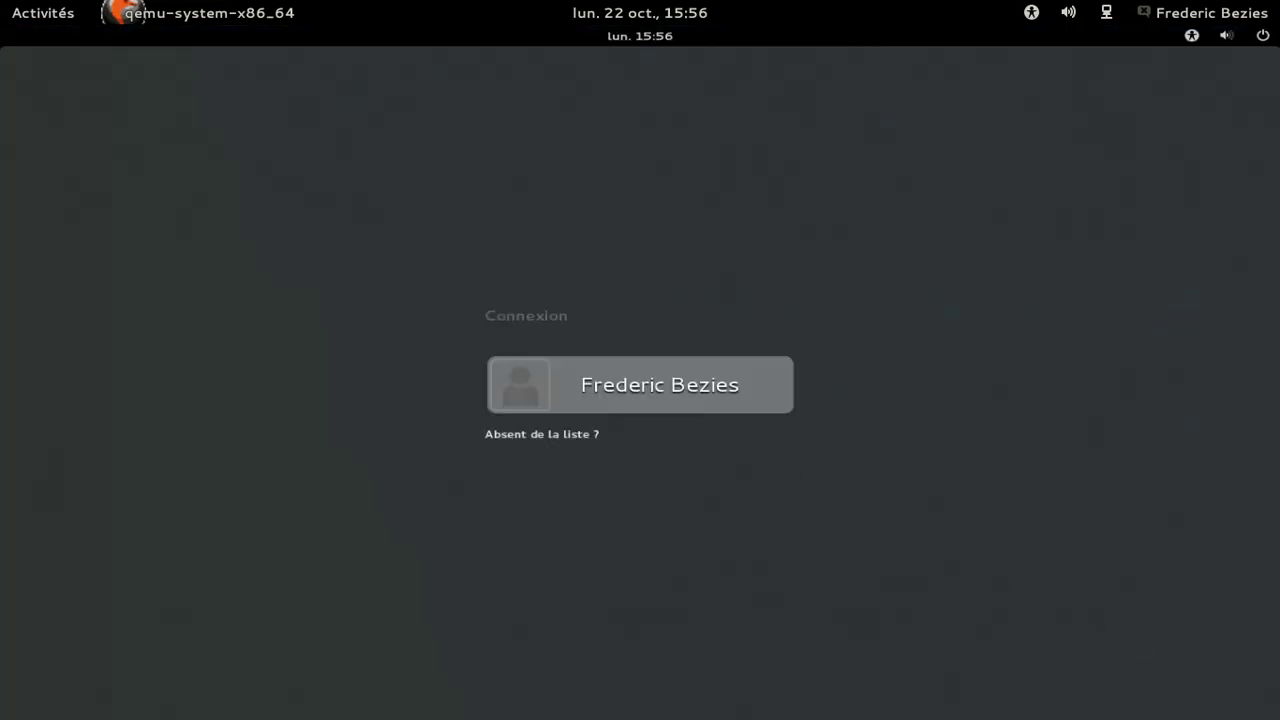
Log in to the listed user account by entering the account password
{"action": "key", "text": "Return"}
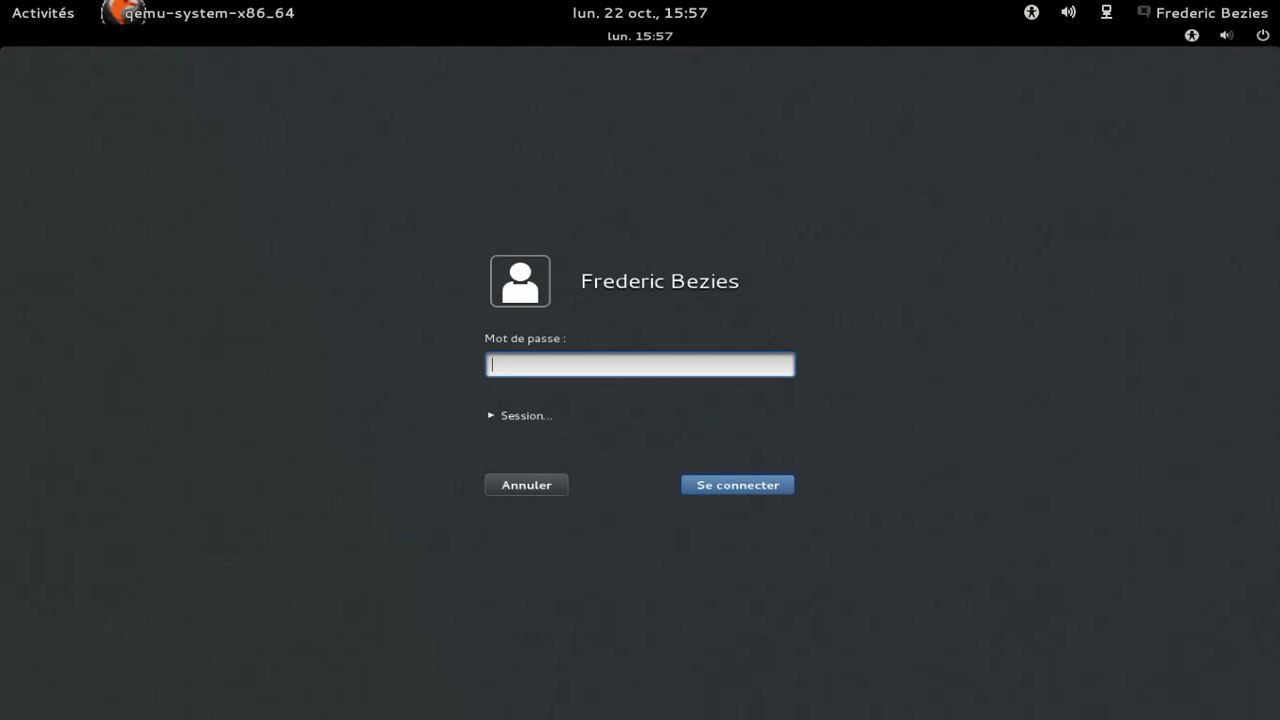
{"action": "type", "text": "••••••••"}
{"action": "key", "text": "Return"}
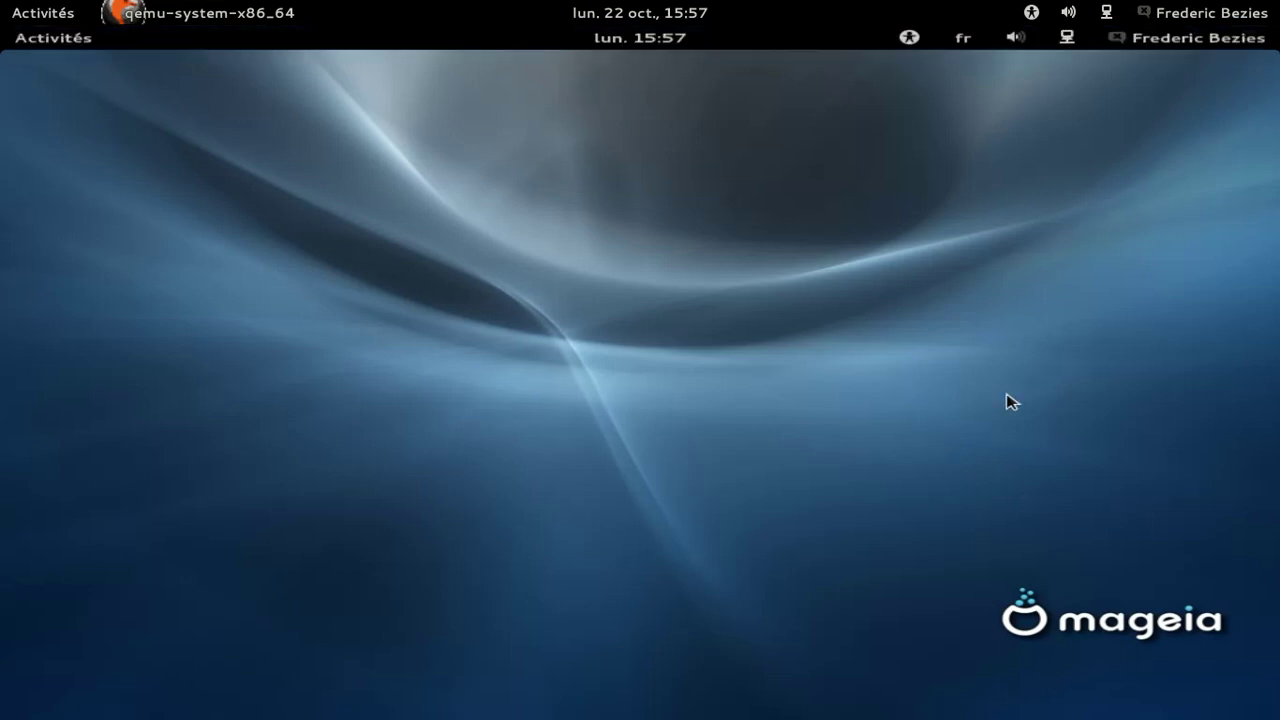
Open the system settings and look at the online accounts page with the services enabled for the Google account
{"action": "left_click", "coordinate": [35, 42]}
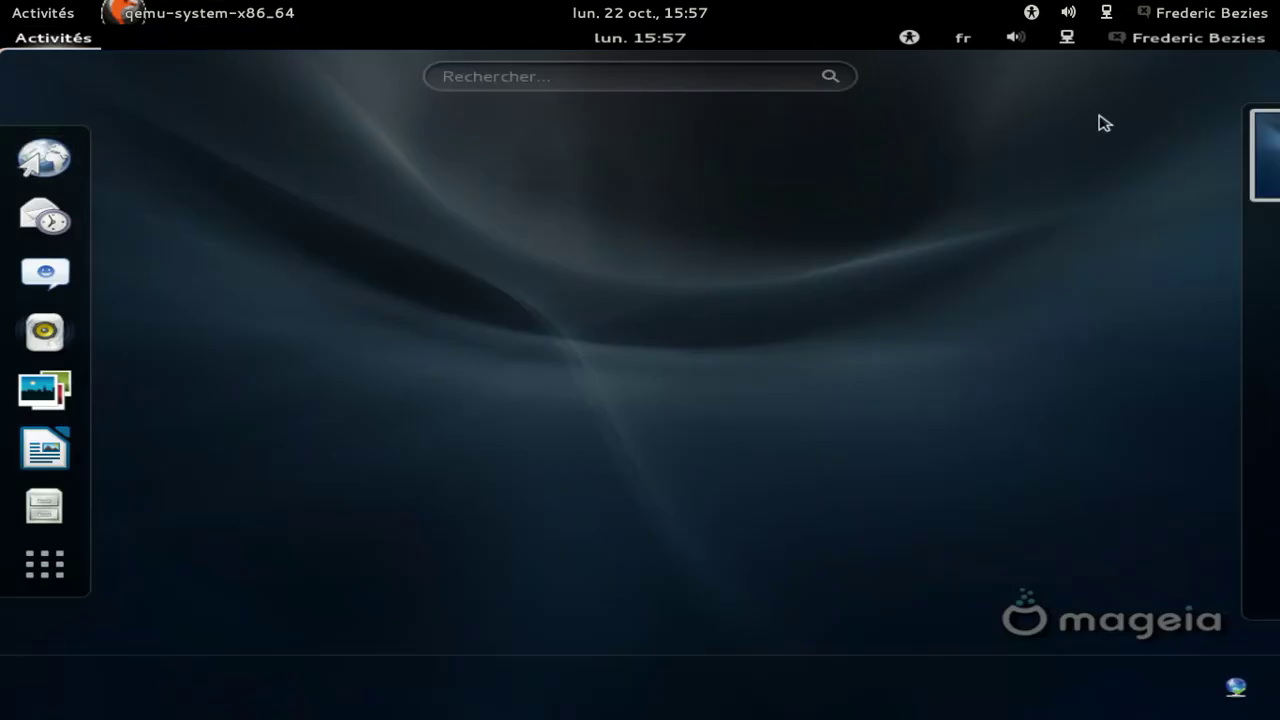
{"action": "left_click", "coordinate": [1228, 40]}
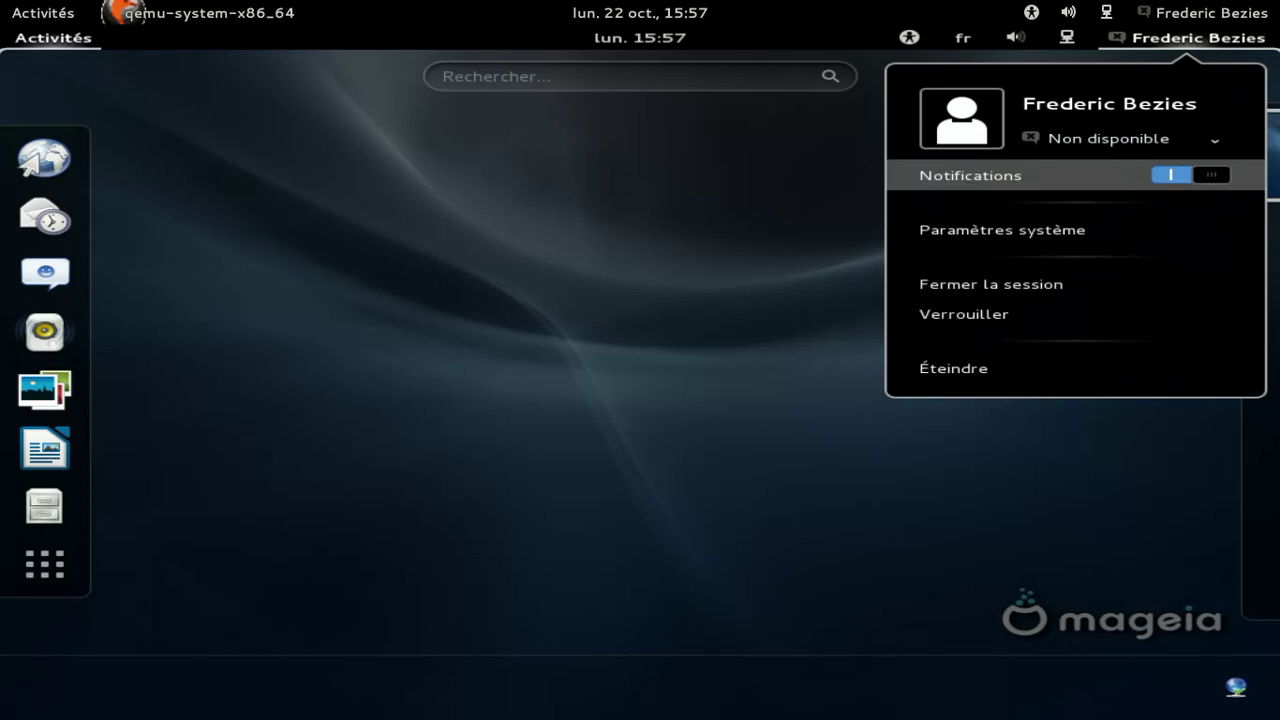
{"action": "left_click", "coordinate": [1037, 237]}
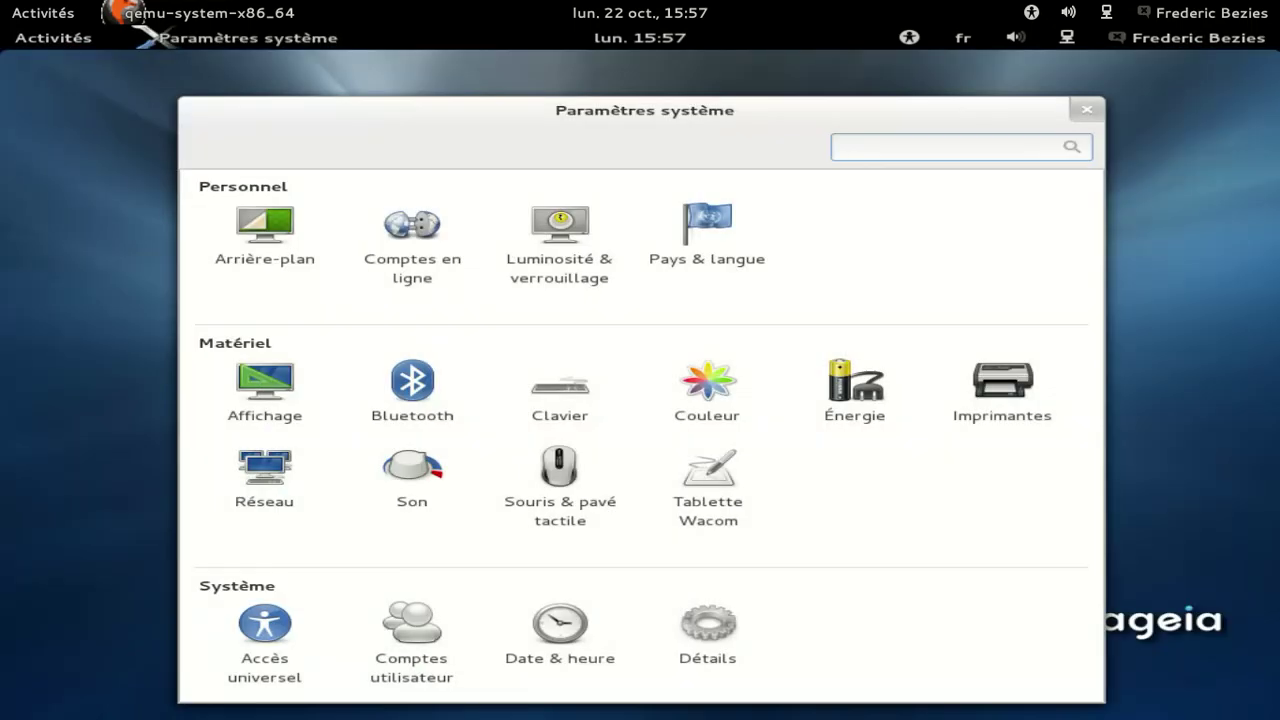
{"action": "left_click", "coordinate": [449, 280]}
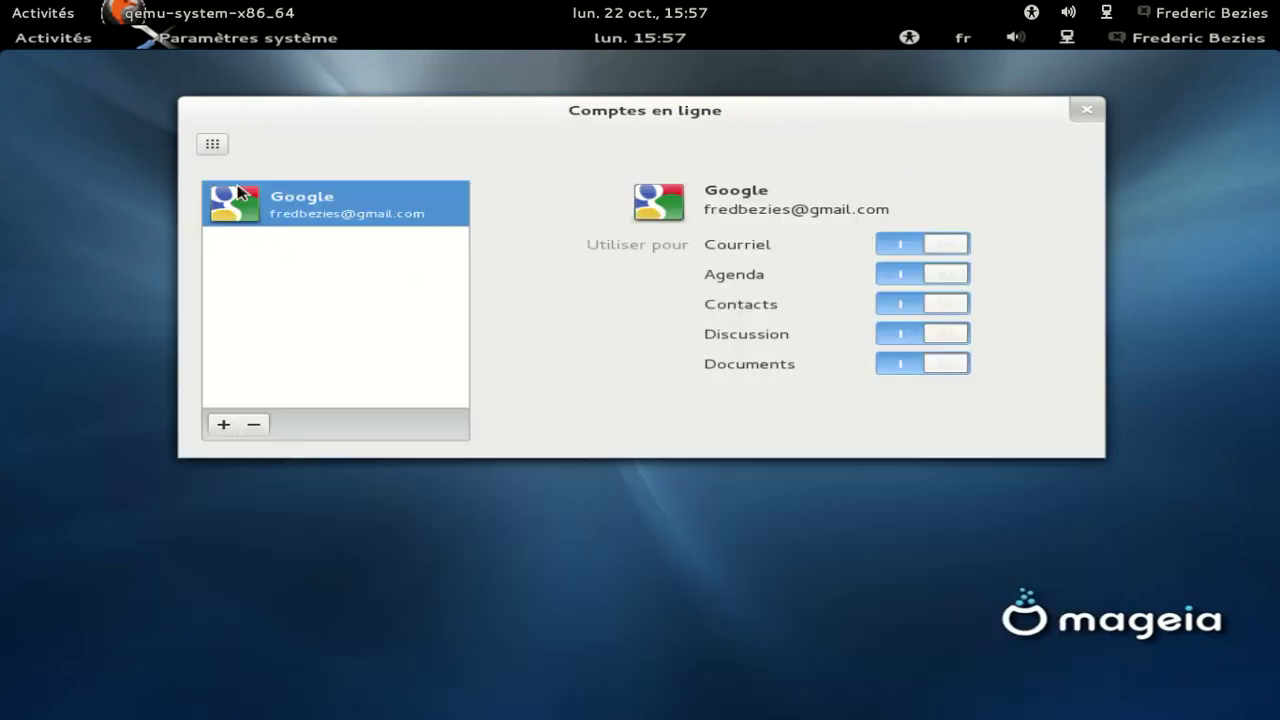
{"action": "left_click", "coordinate": [213, 143]}
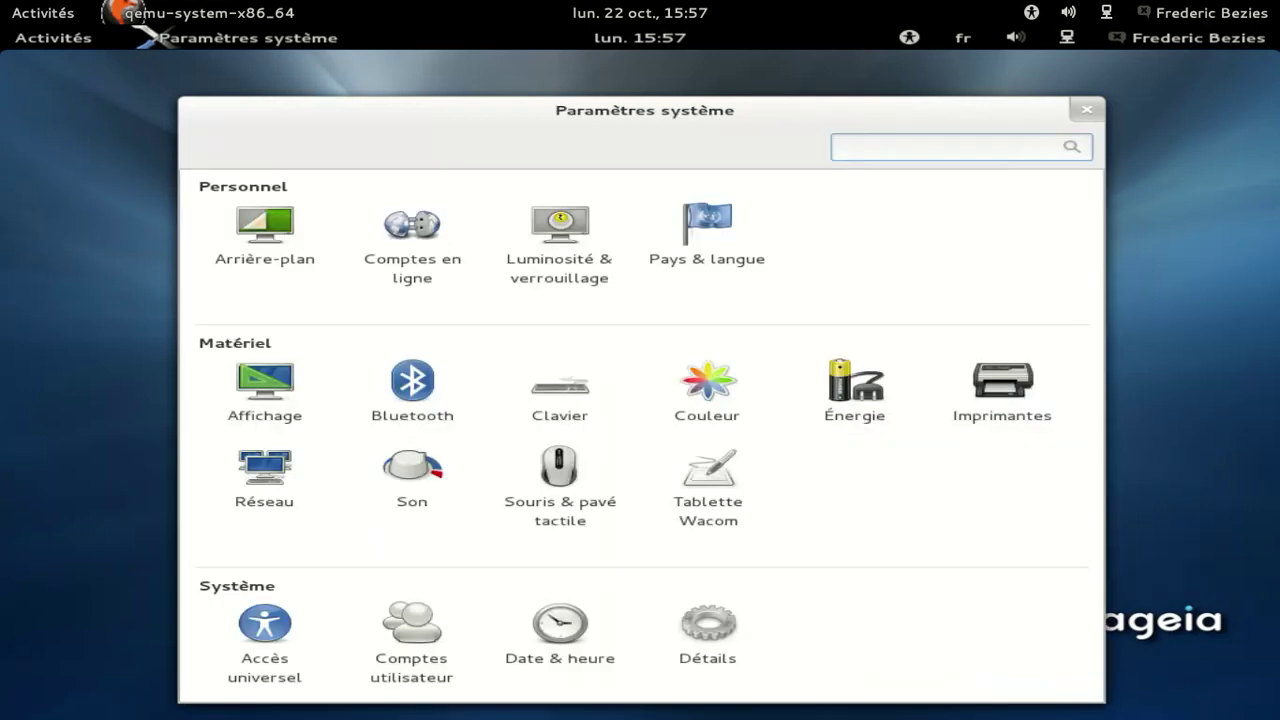
Review the Pays & langue settings and the Détails summary of the system, and close the system settings
{"action": "left_click", "coordinate": [691, 257]}
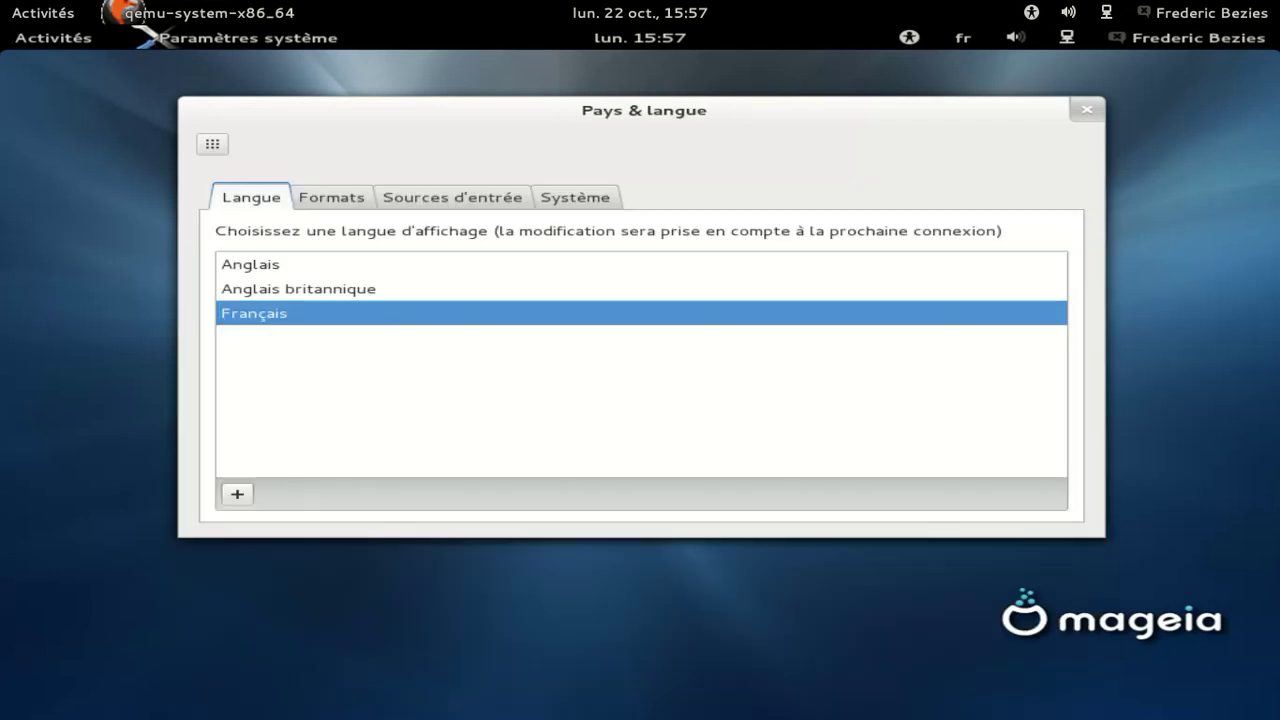
{"action": "left_click", "coordinate": [213, 144]}
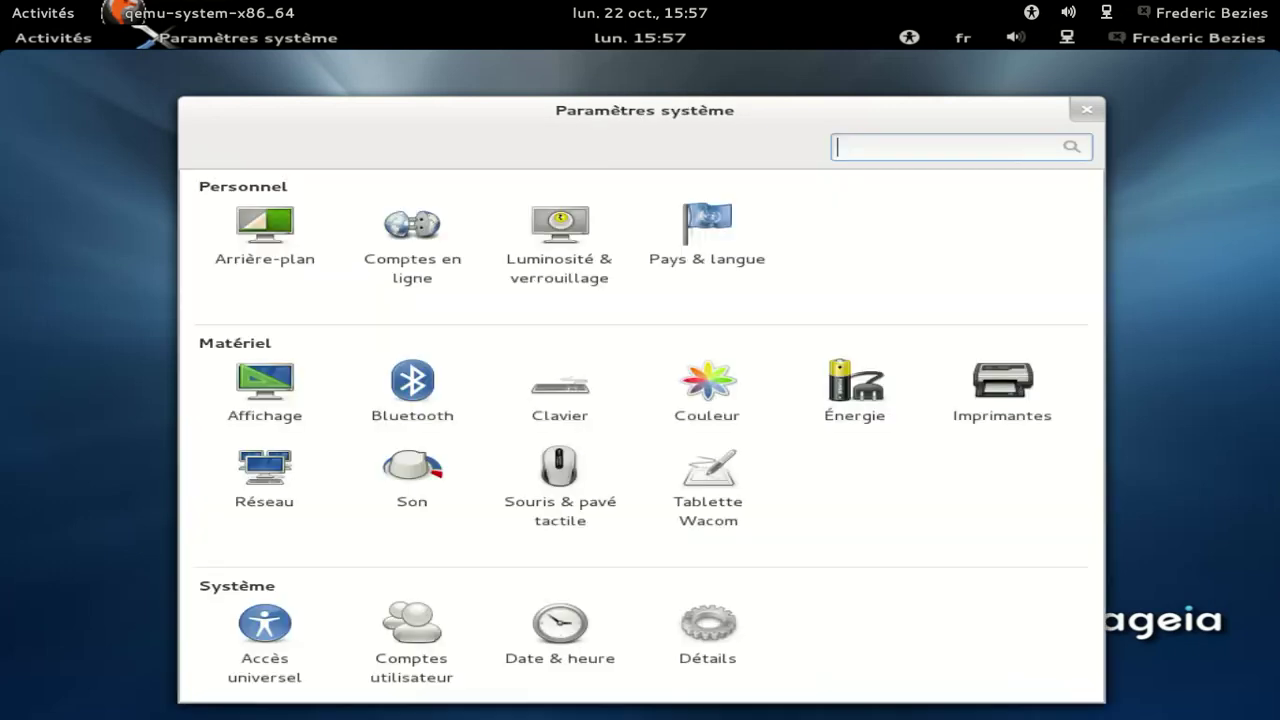
{"action": "left_click", "coordinate": [707, 632]}
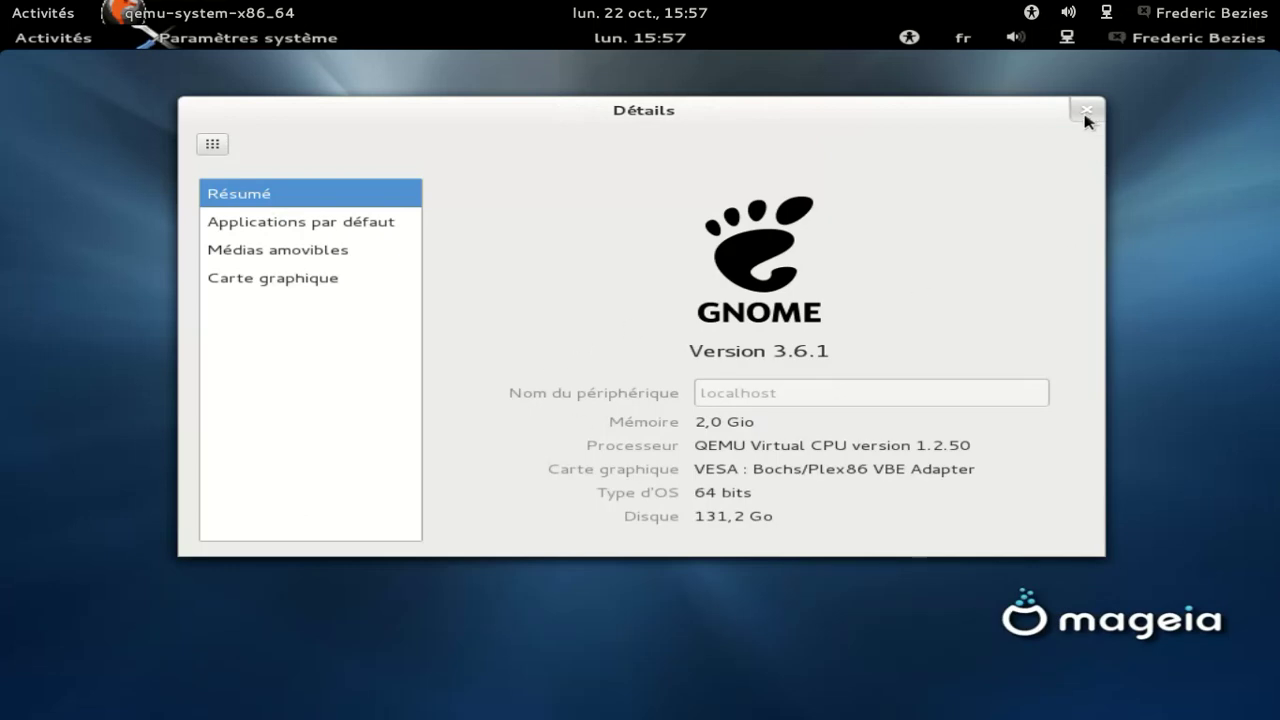
{"action": "left_click", "coordinate": [1086, 114]}
{"action": "left_click", "coordinate": [1198, 40]}
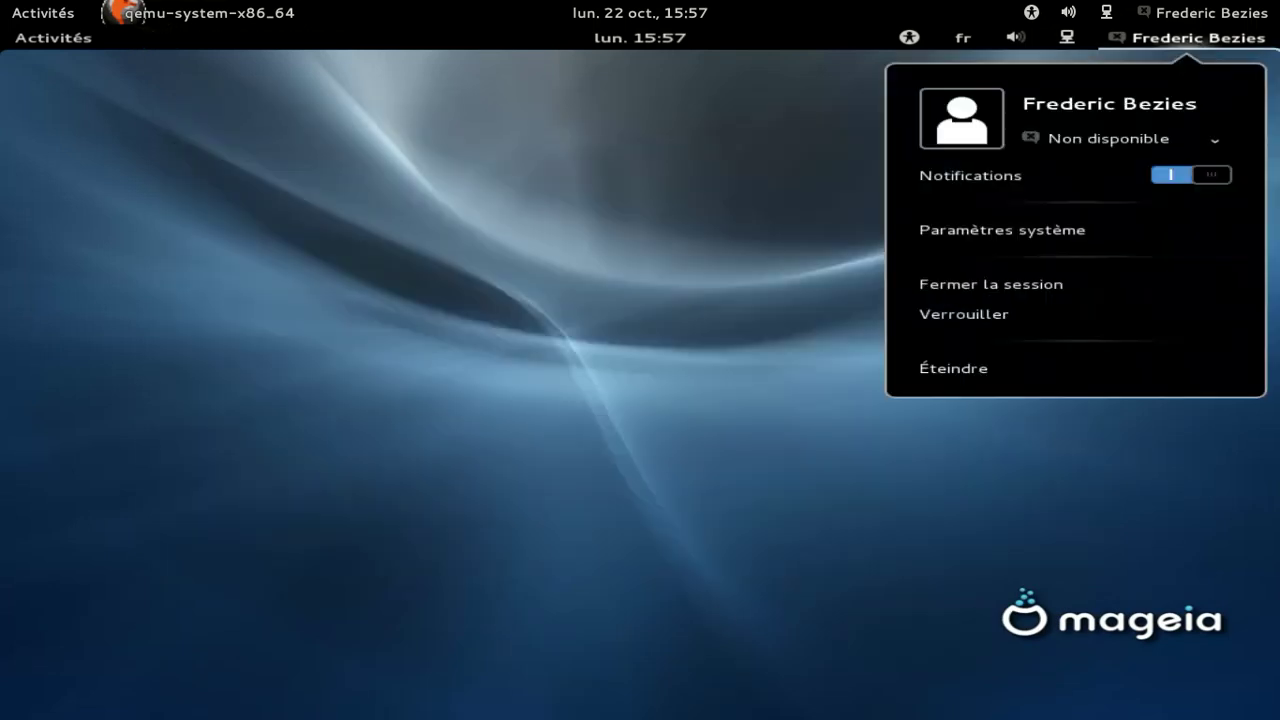
{"action": "left_click", "coordinate": [853, 165]}
Launch LibreOffice Writer, check its version in the about dialog, and close Writer
{"action": "left_click", "coordinate": [55, 39]}
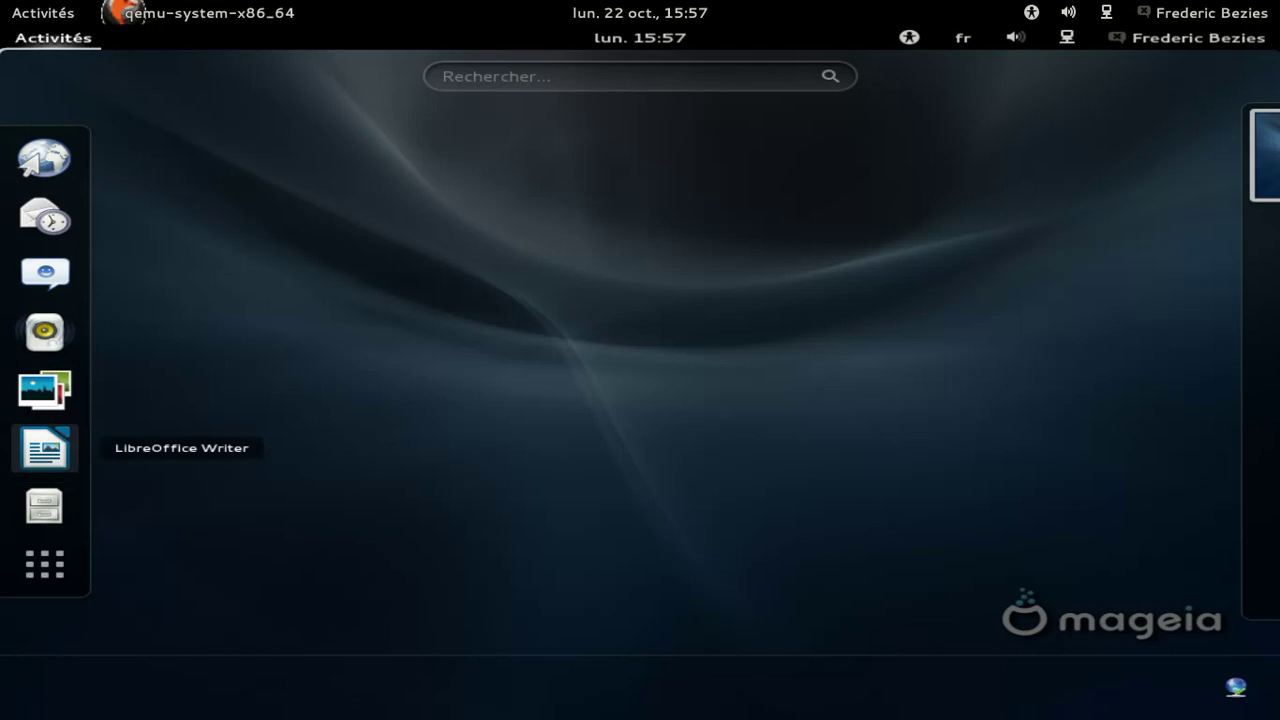
{"action": "left_click", "coordinate": [44, 448]}
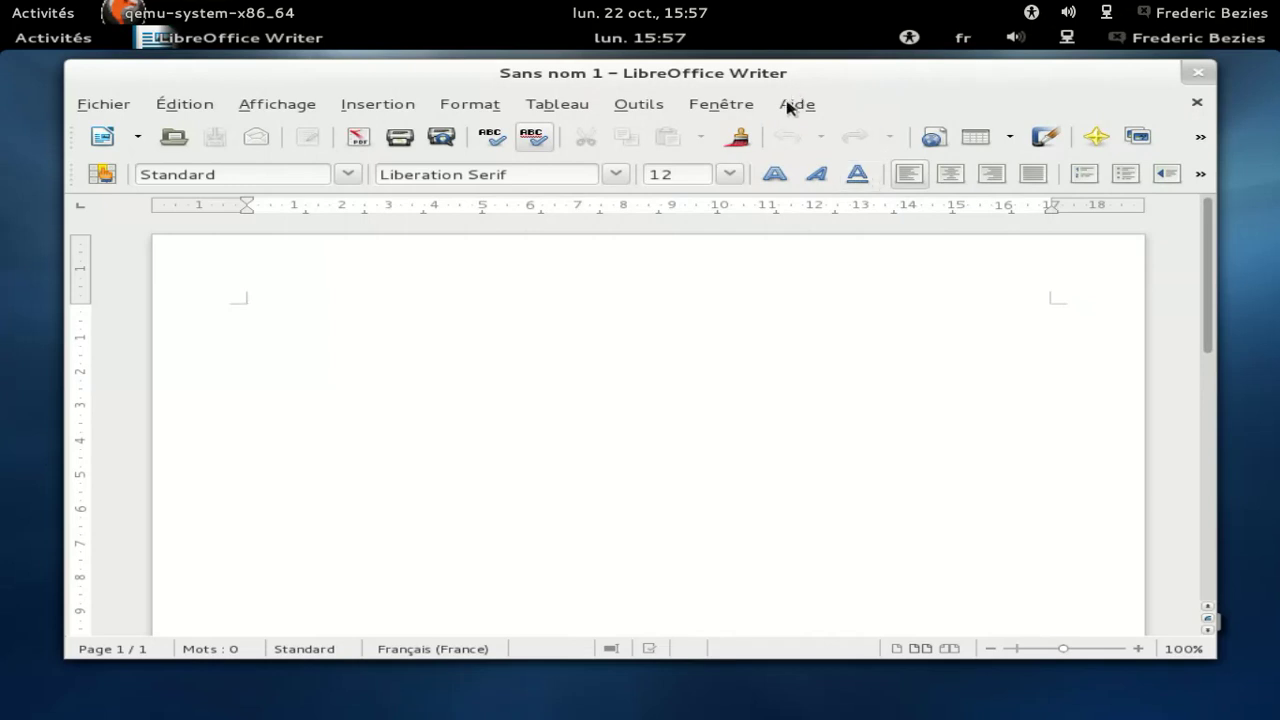
{"action": "left_click", "coordinate": [797, 104]}
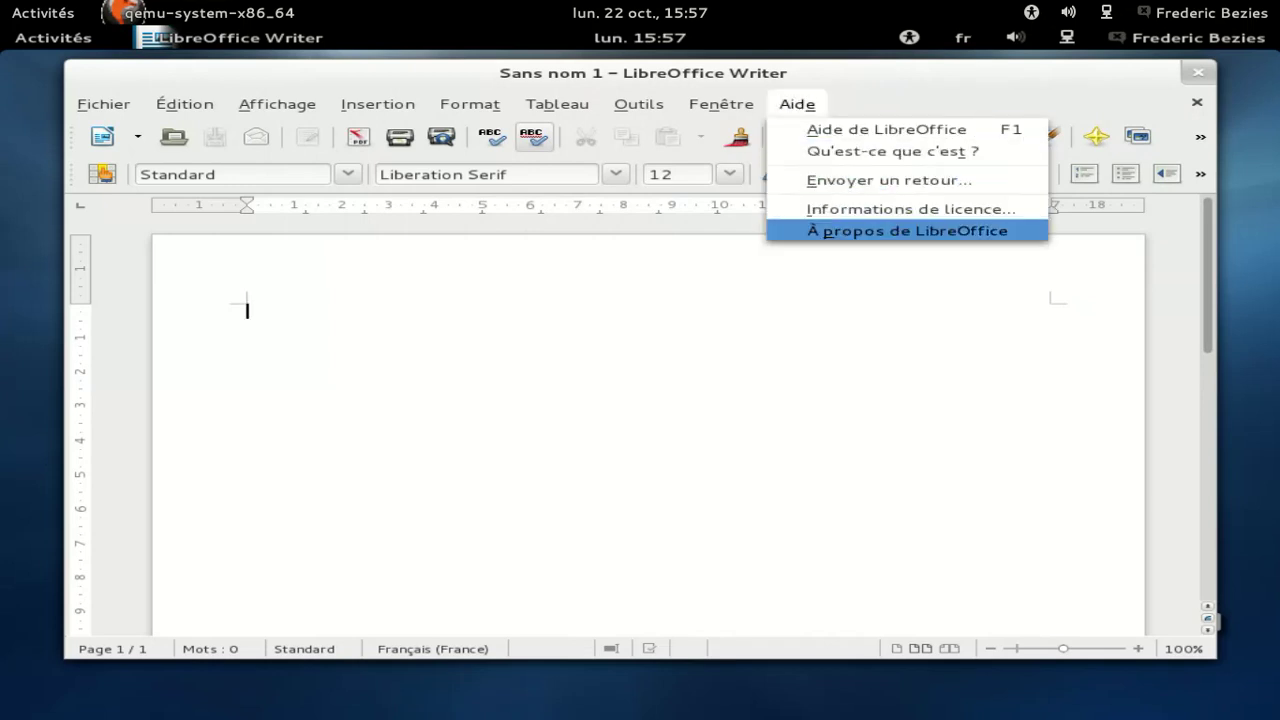
{"action": "left_click", "coordinate": [810, 230]}
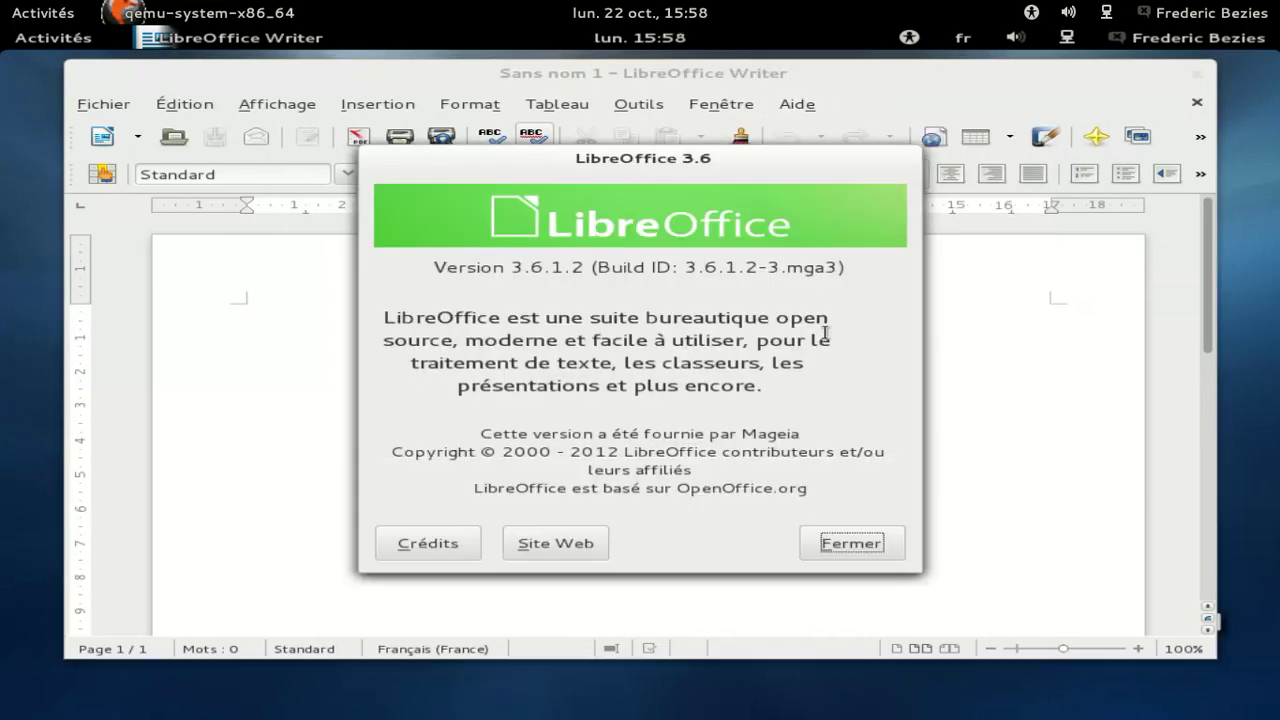
{"action": "left_click", "coordinate": [830, 541]}
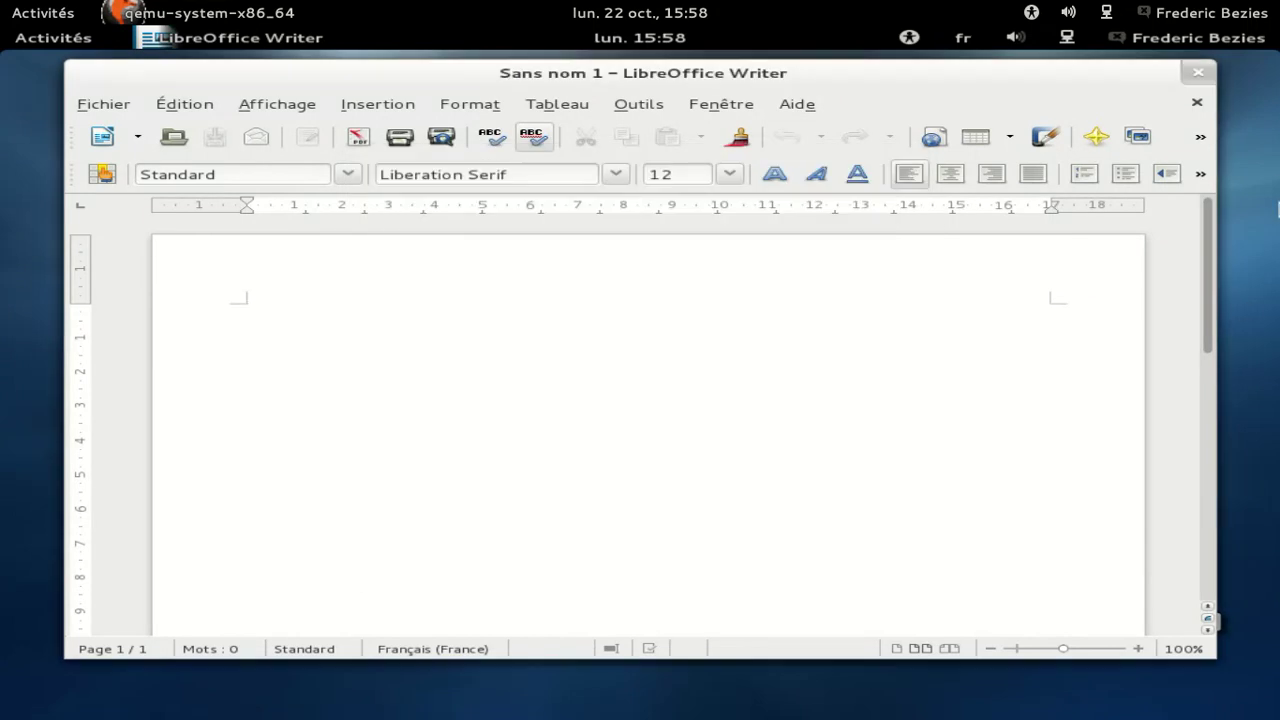
{"action": "left_click", "coordinate": [1197, 72]}
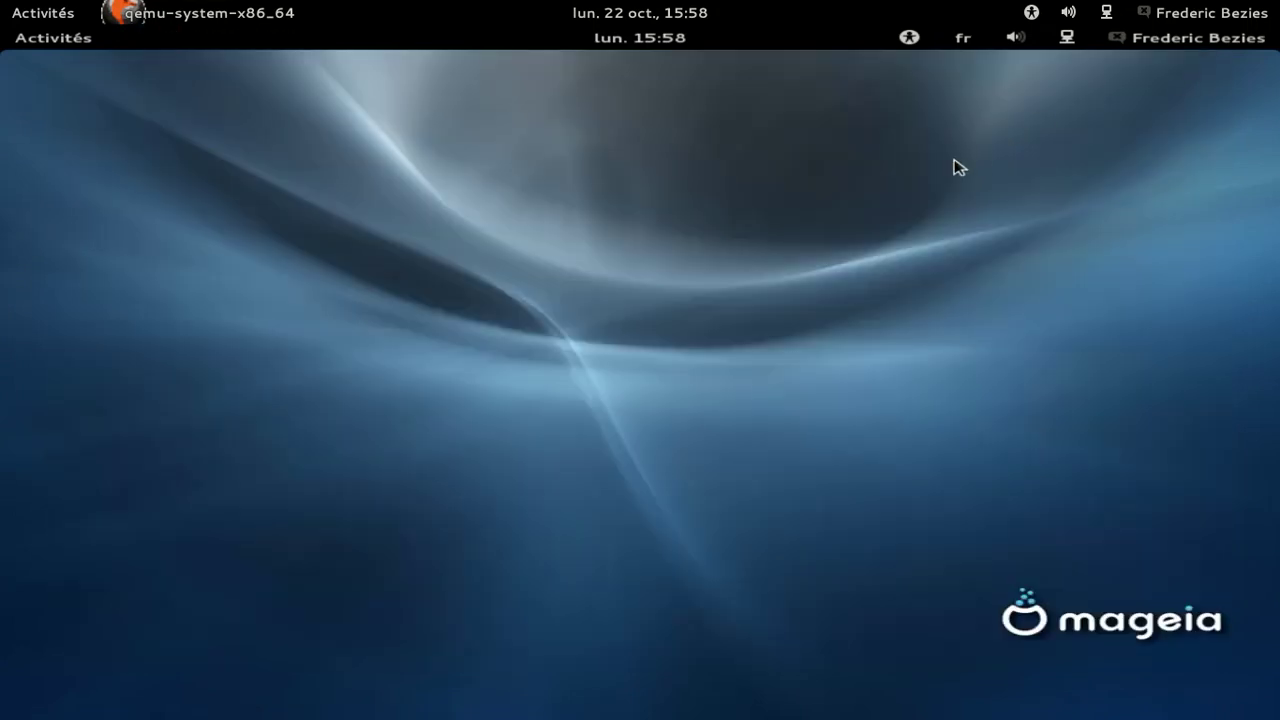
Search the installed applications for firefox and launch Firefox
{"action": "key", "text": "super"}
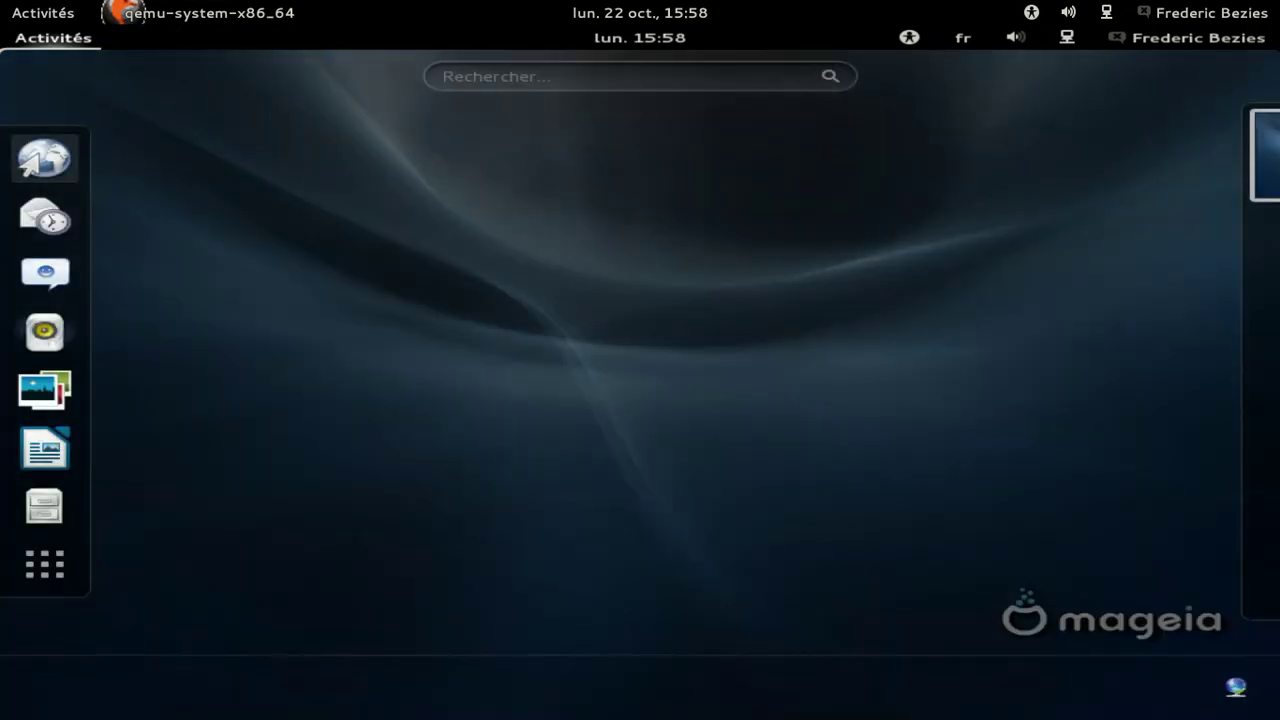
{"action": "left_click", "coordinate": [444, 76]}
{"action": "type", "text": "firefox"}
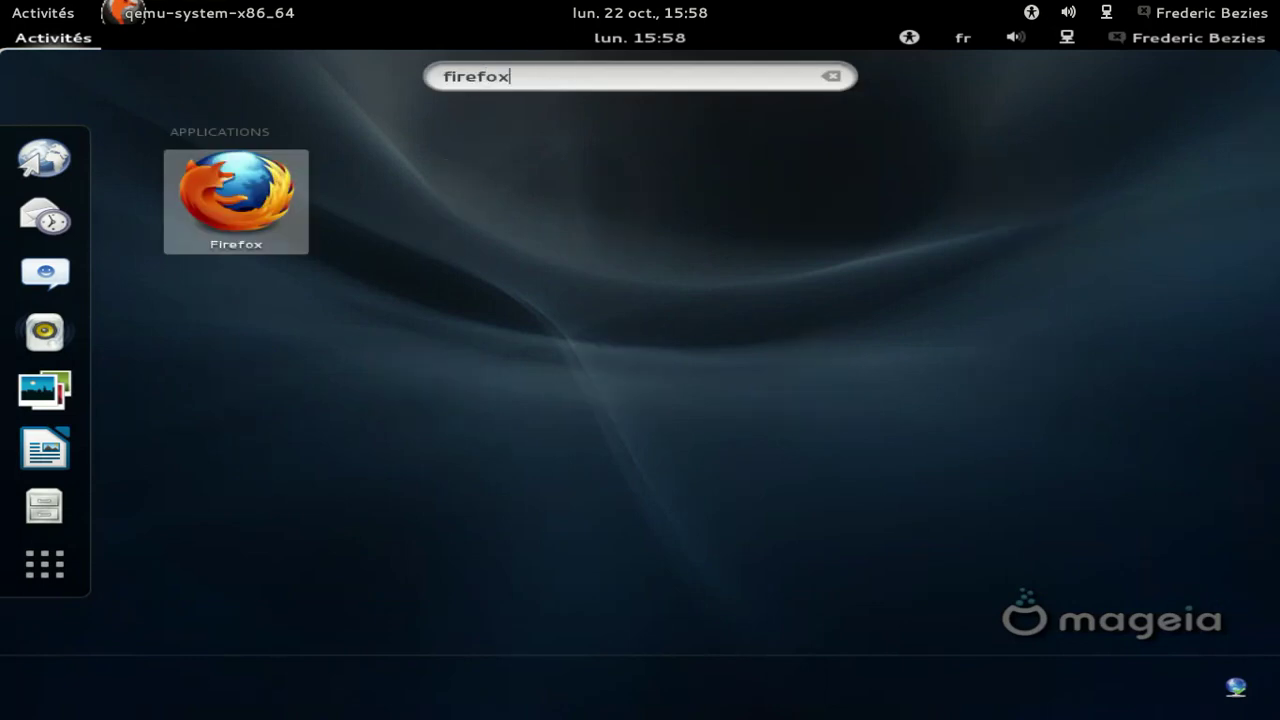
{"action": "key", "text": "Return"}
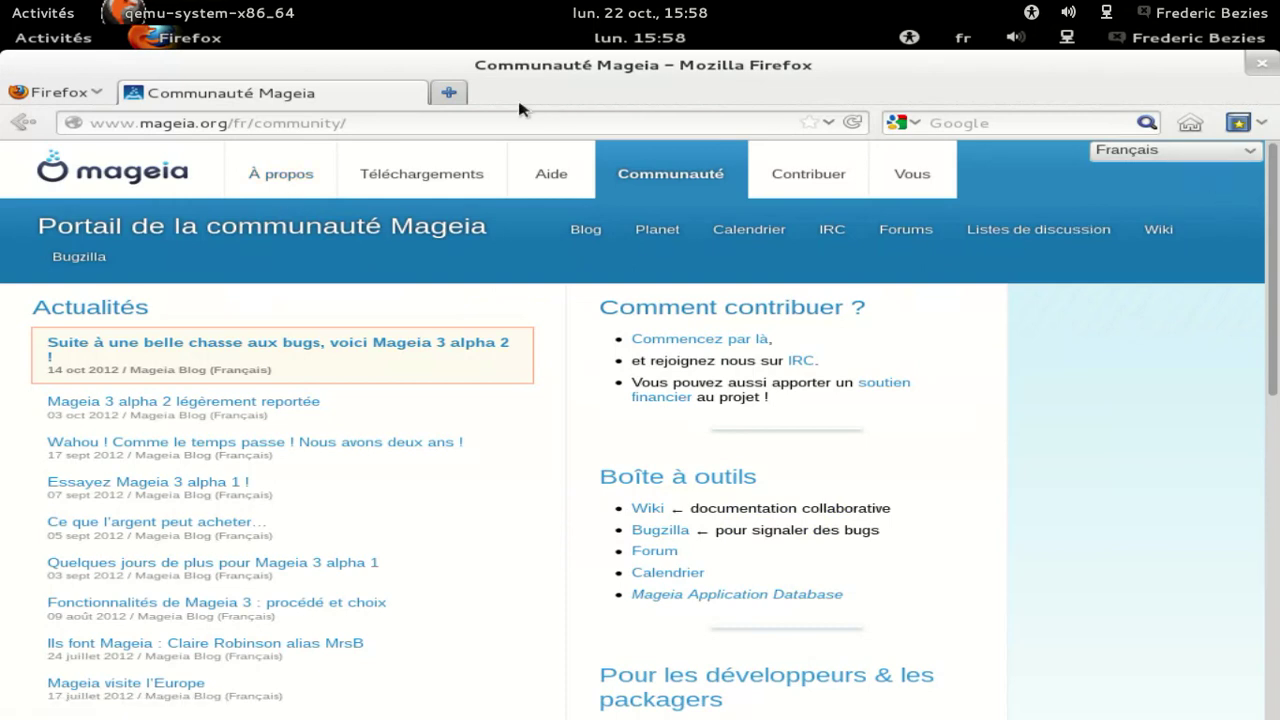
Check the Firefox version in its about window and quit the browser
{"action": "left_click", "coordinate": [82, 92]}
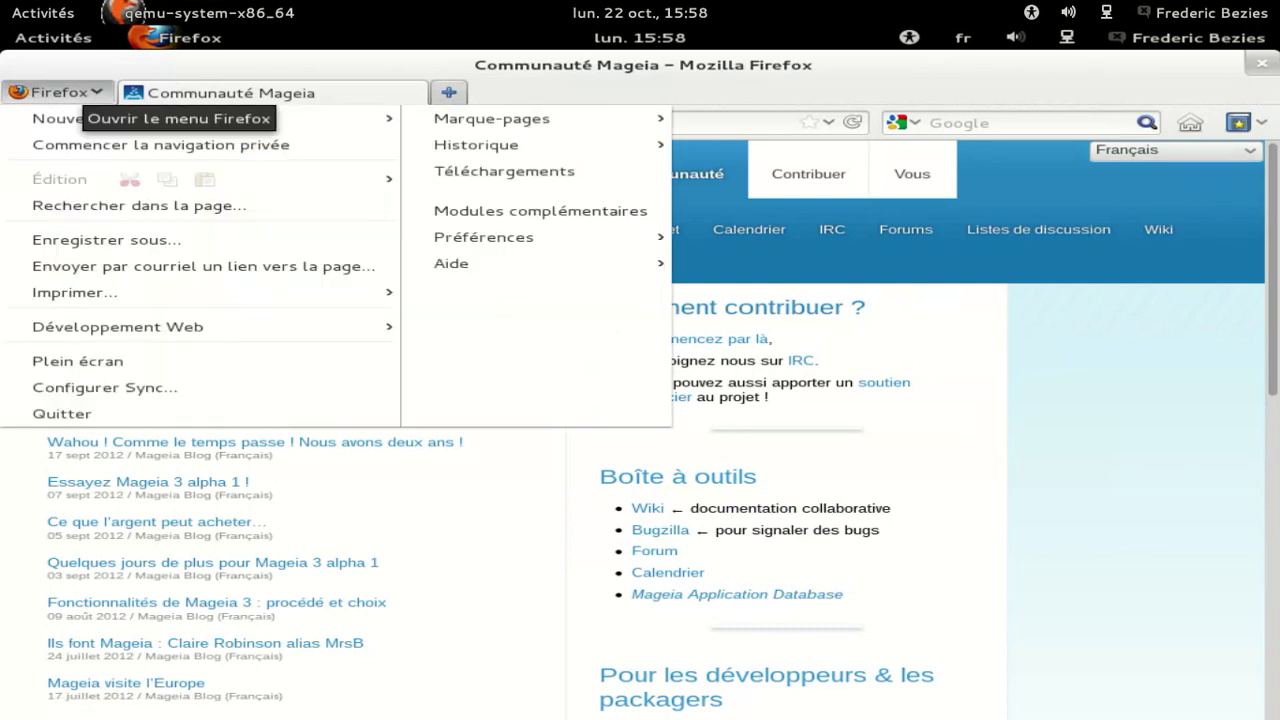
{"action": "mouse_move", "coordinate": [645, 263]}
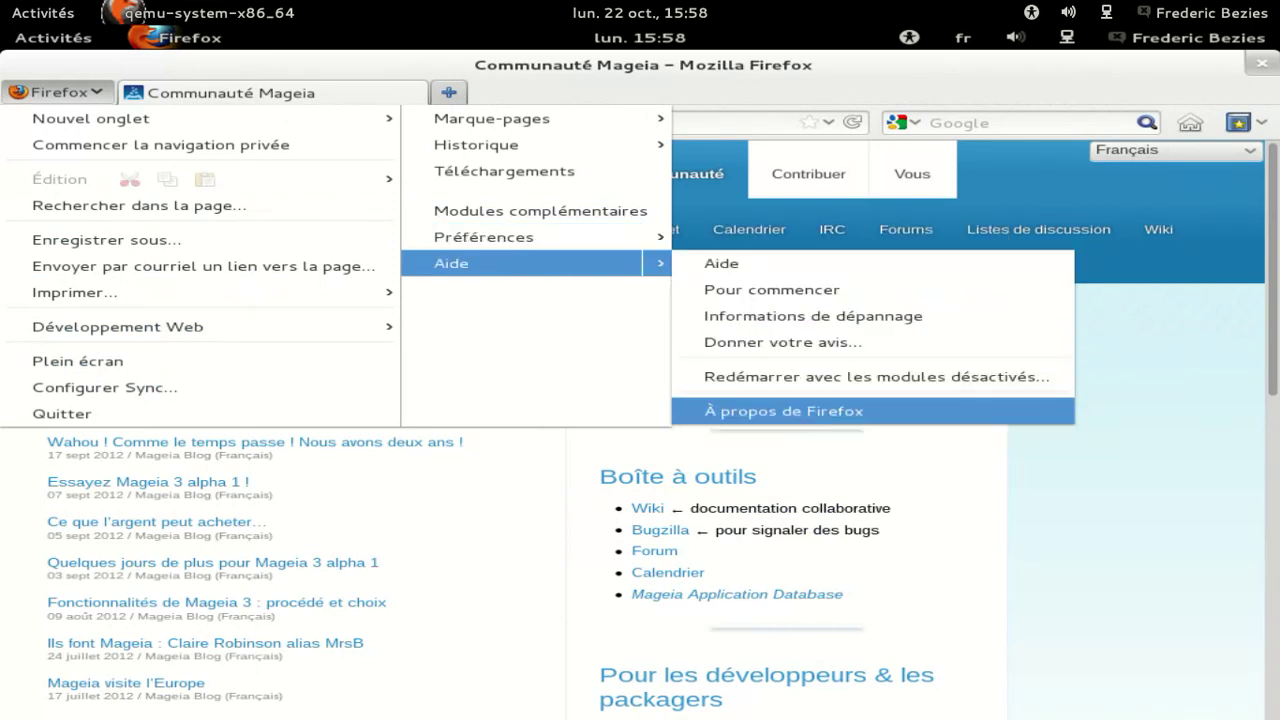
{"action": "left_click", "coordinate": [810, 414]}
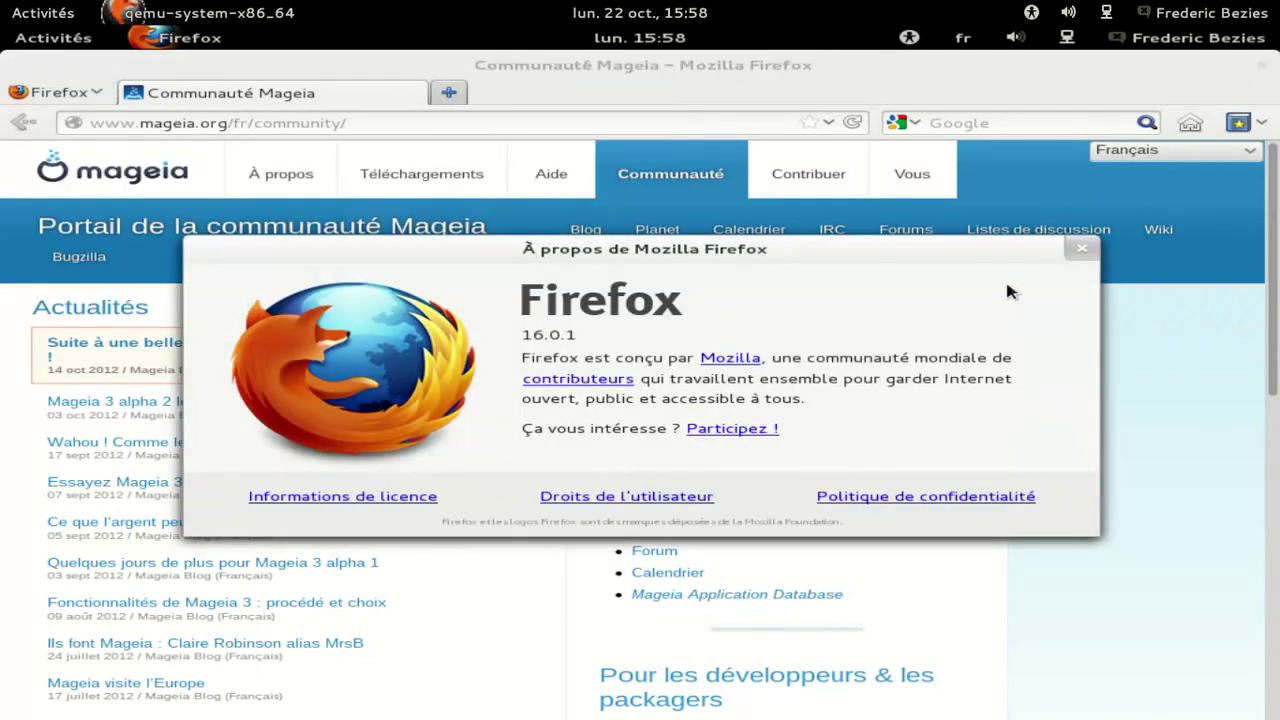
{"action": "left_click", "coordinate": [1082, 248]}
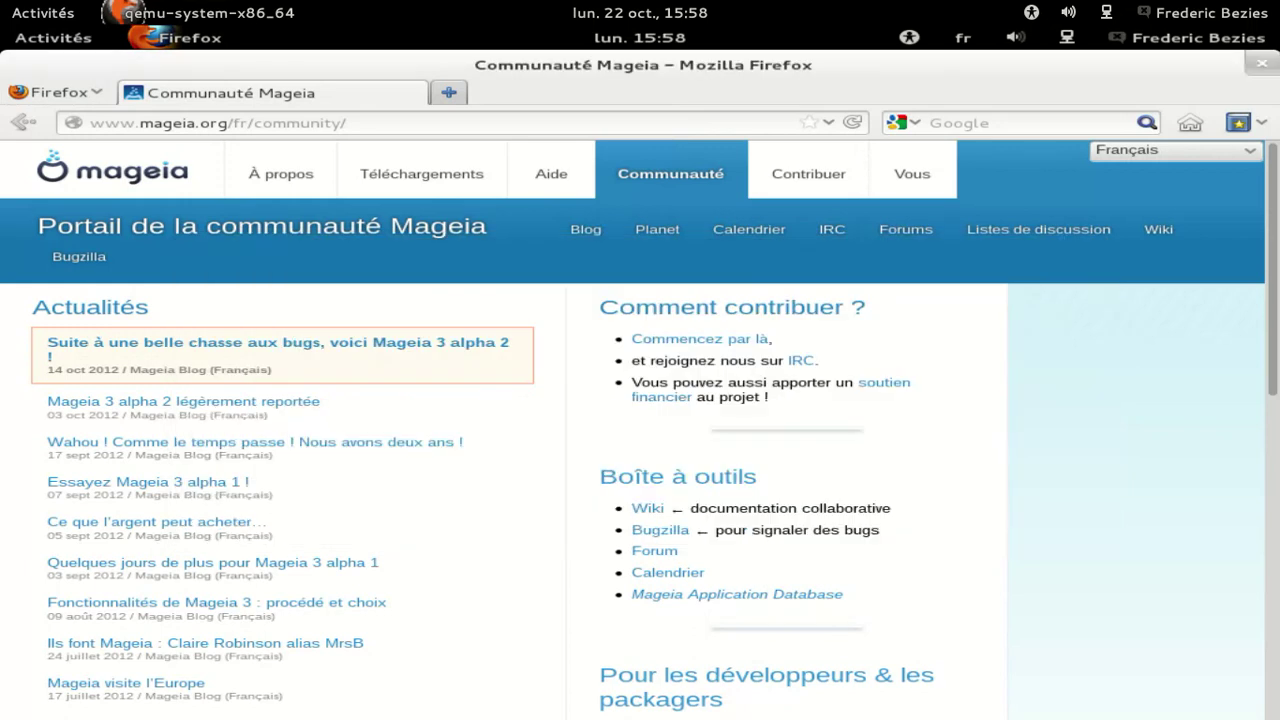
{"action": "key", "text": "ctrl+q"}
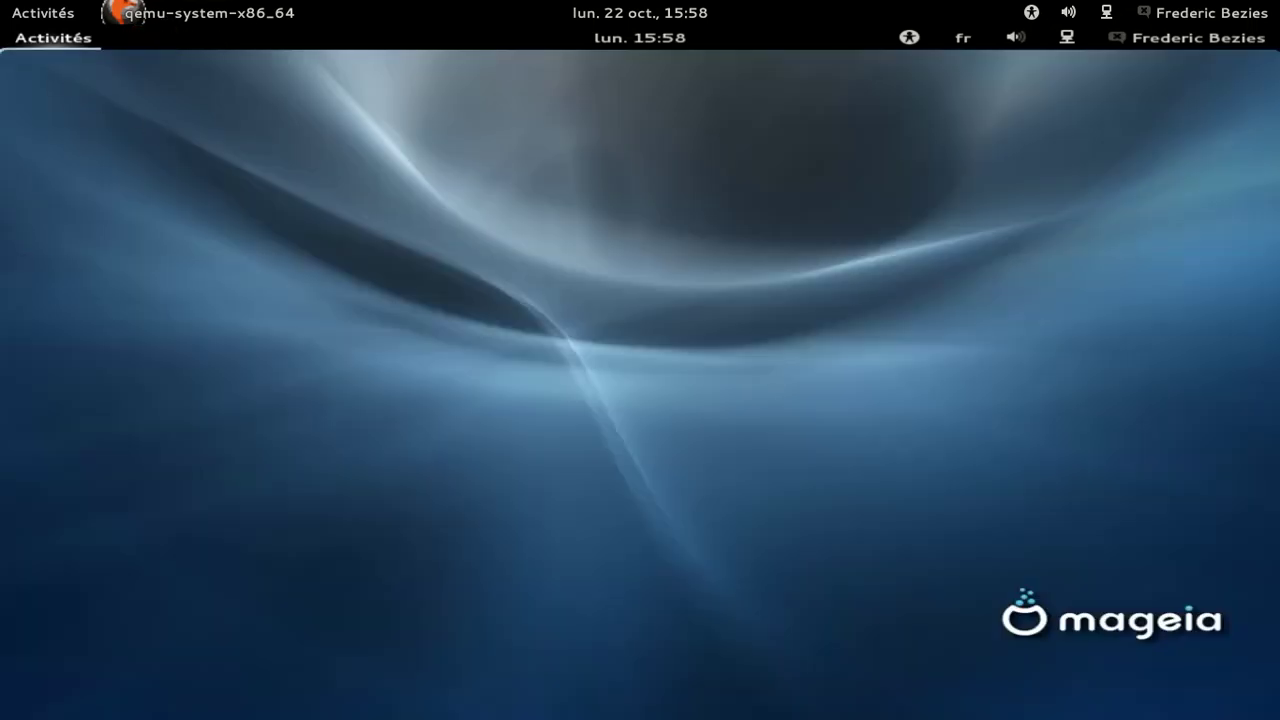
Open the personal folder in the Fichiers file manager
{"action": "left_click", "coordinate": [53, 40]}
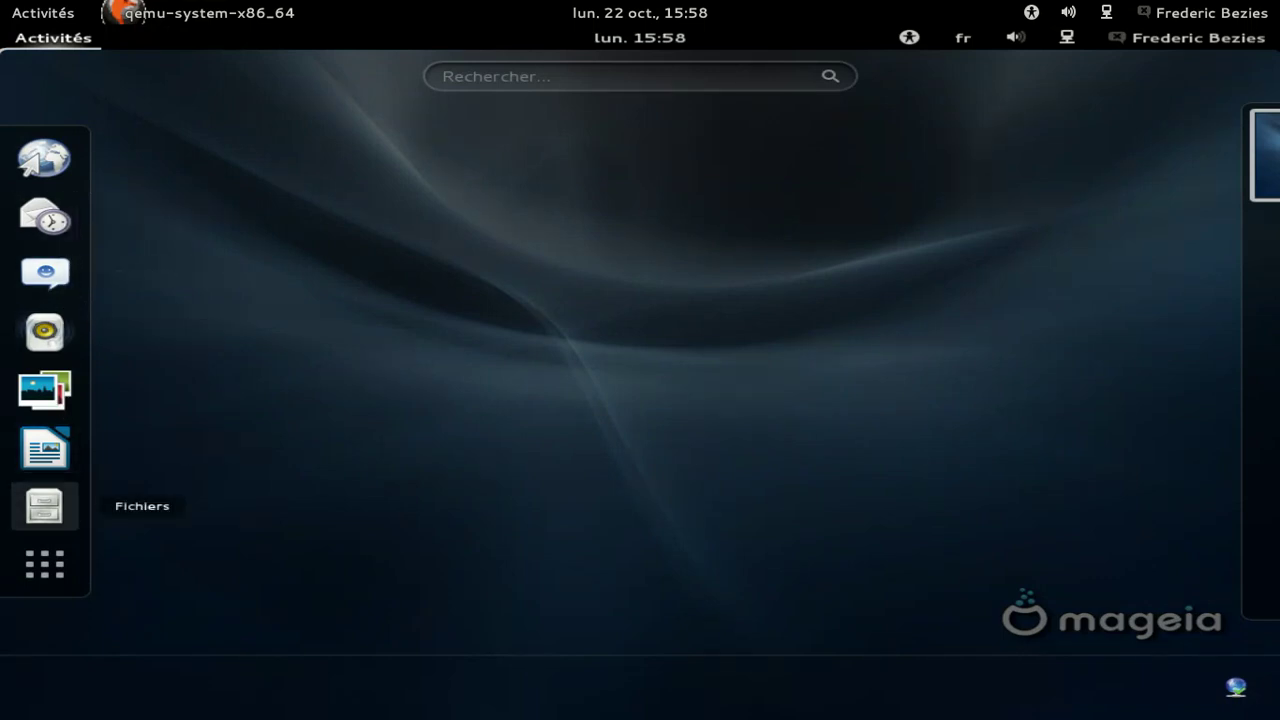
{"action": "left_click", "coordinate": [44, 506]}
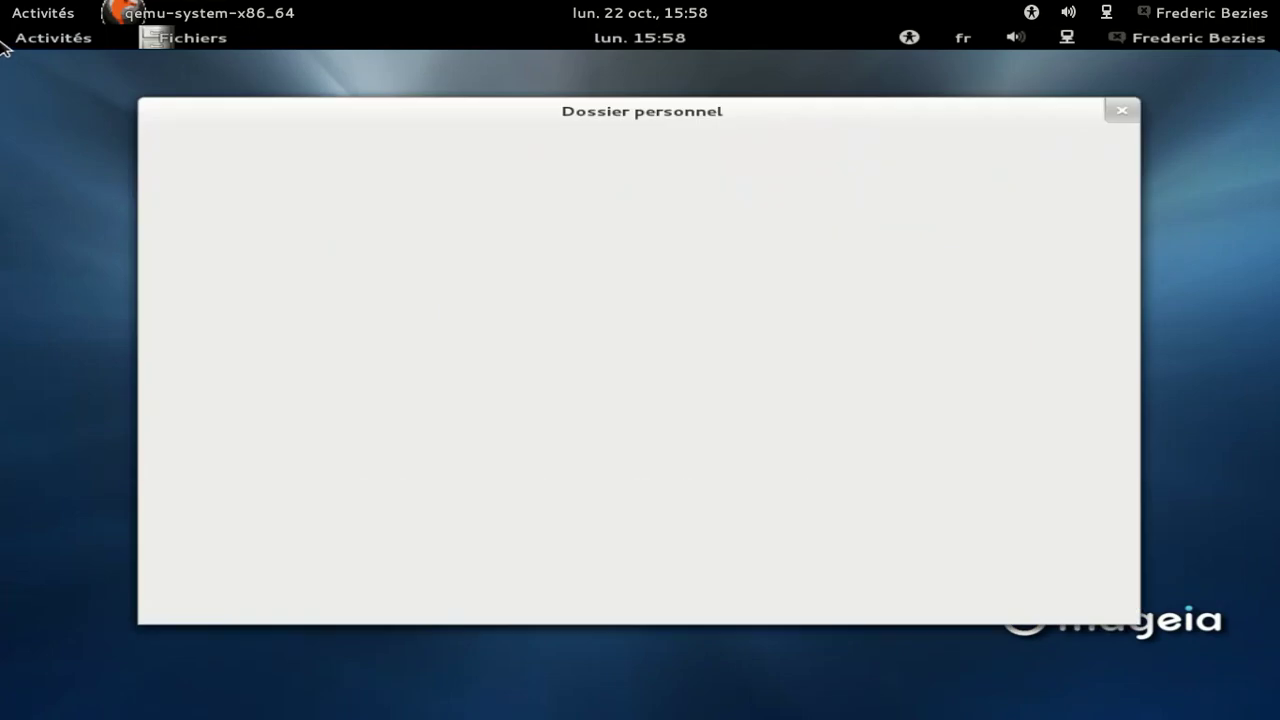
Launch the Pan newsreader from the Internet applications category, dismissing its welcome message and cancelling the server setup
{"action": "left_click", "coordinate": [52, 37]}
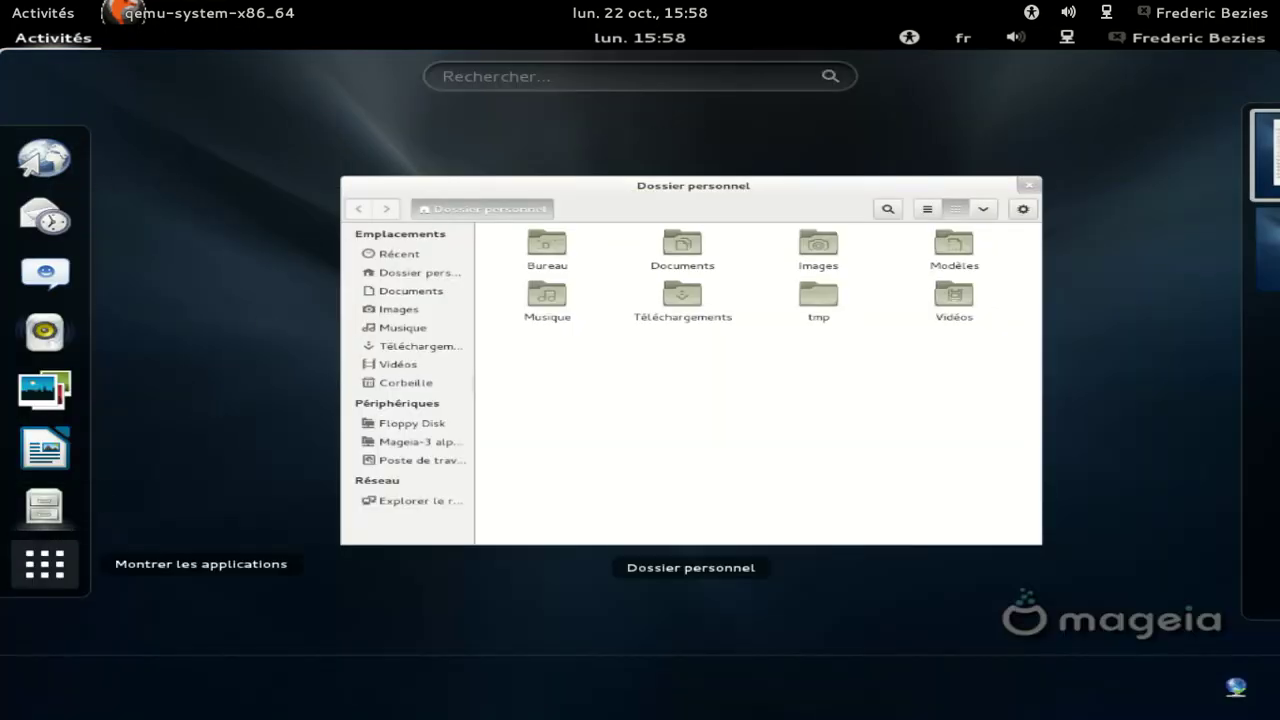
{"action": "left_click", "coordinate": [44, 564]}
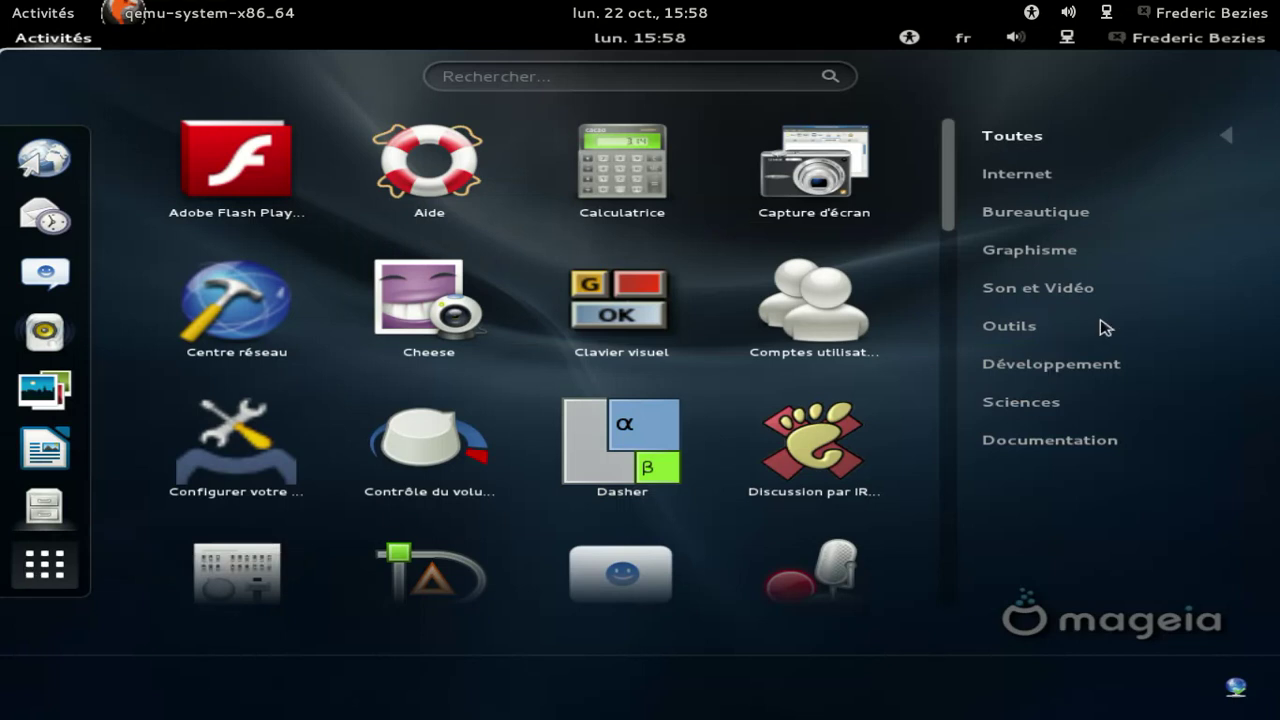
{"action": "left_click", "coordinate": [1017, 174]}
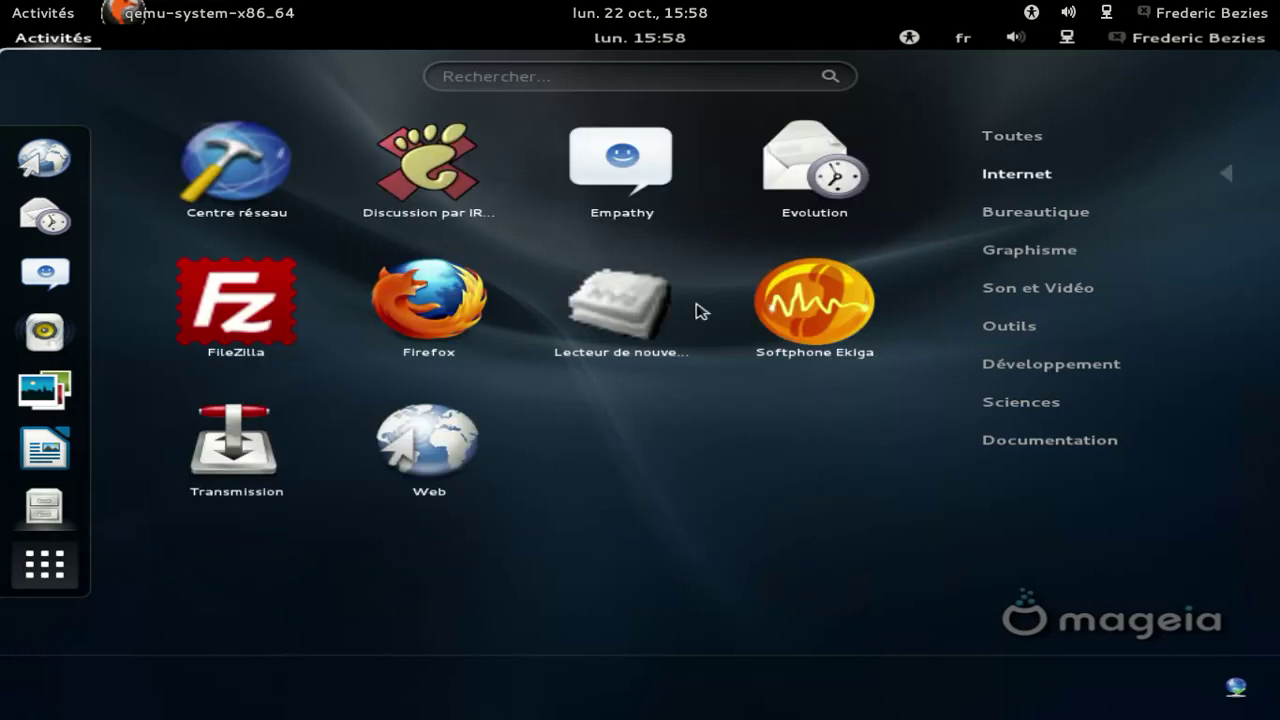
{"action": "left_click", "coordinate": [621, 305]}
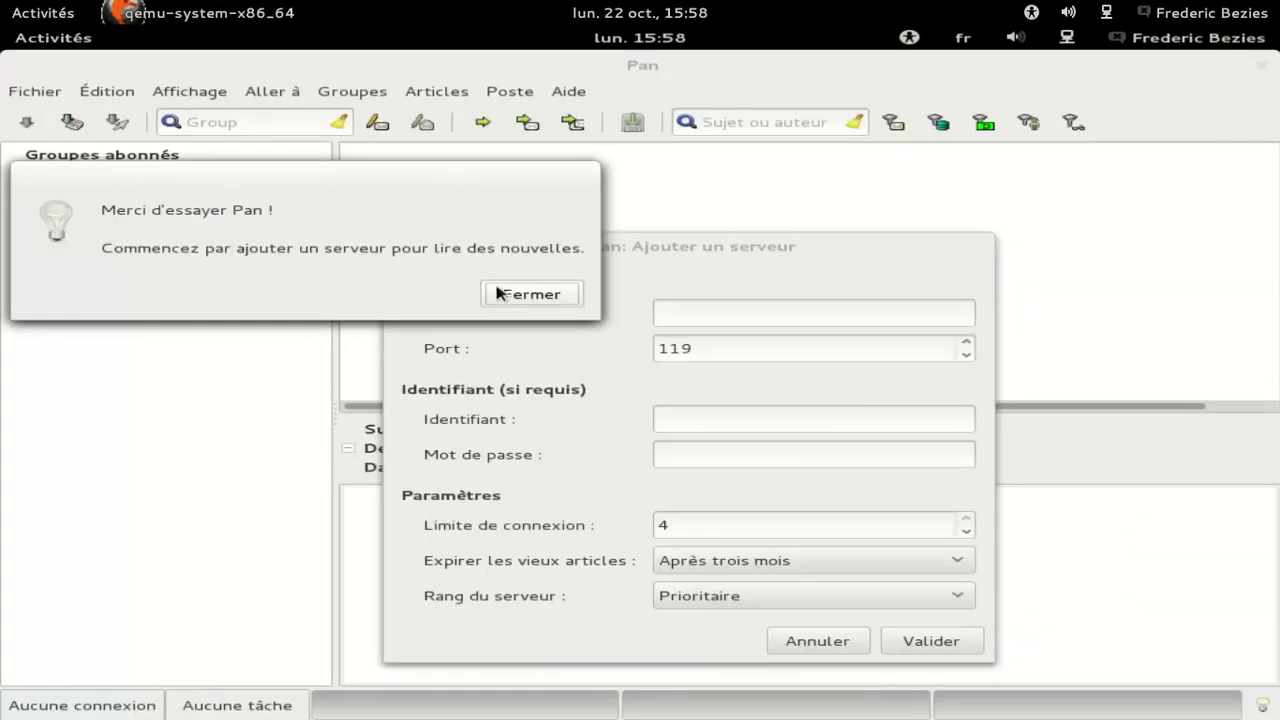
{"action": "left_click", "coordinate": [500, 294]}
{"action": "left_click", "coordinate": [816, 640]}
Check the Pan version in its about dialog and close the newsreader
{"action": "left_click", "coordinate": [569, 91]}
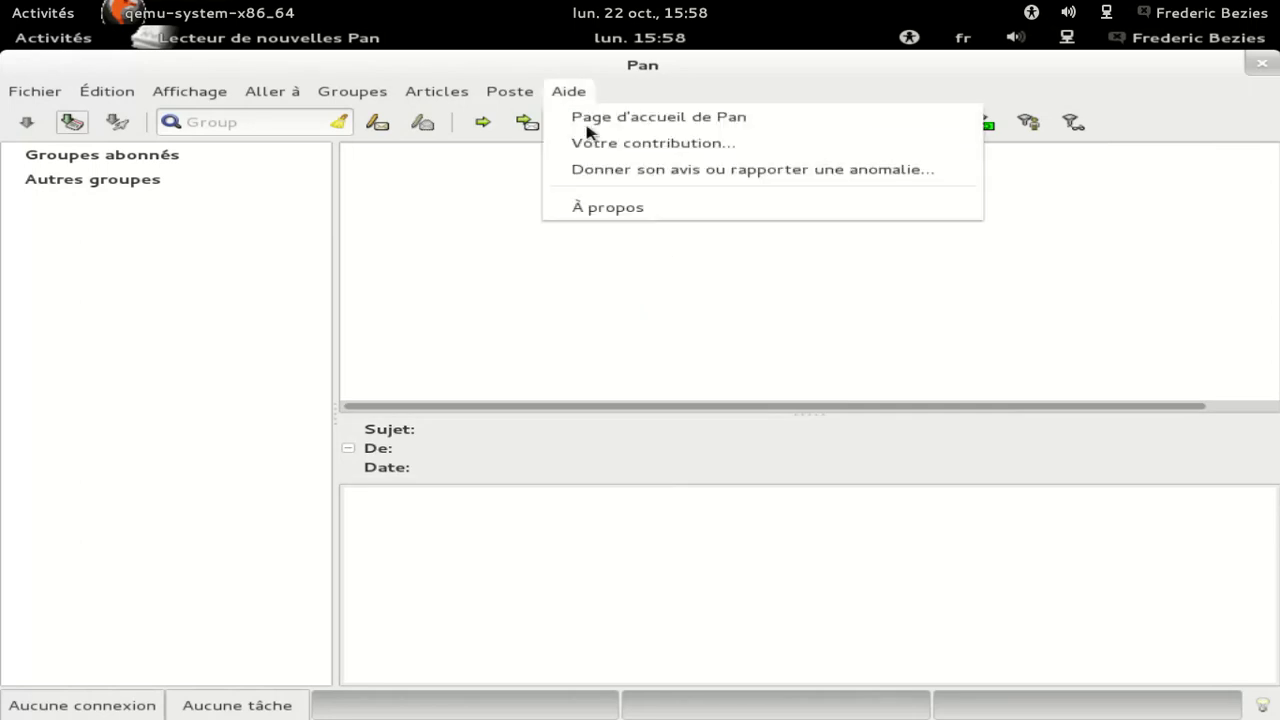
{"action": "left_click", "coordinate": [617, 206]}
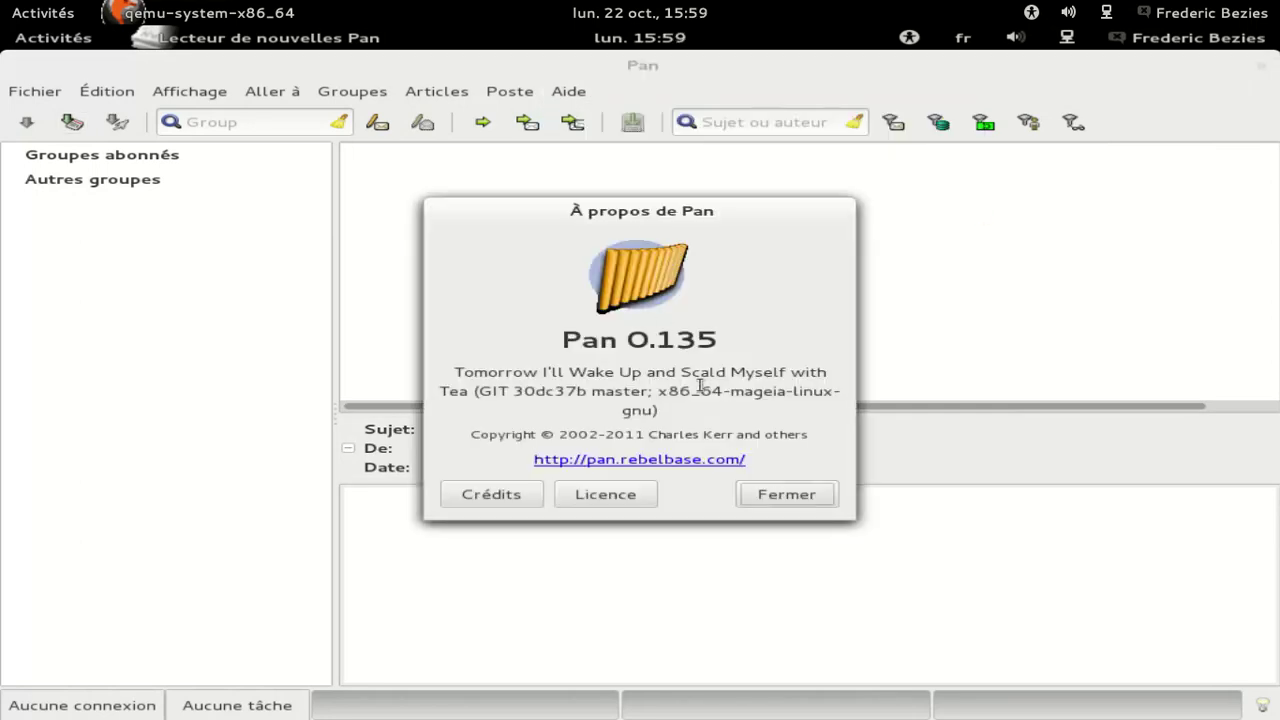
{"action": "left_click", "coordinate": [783, 494]}
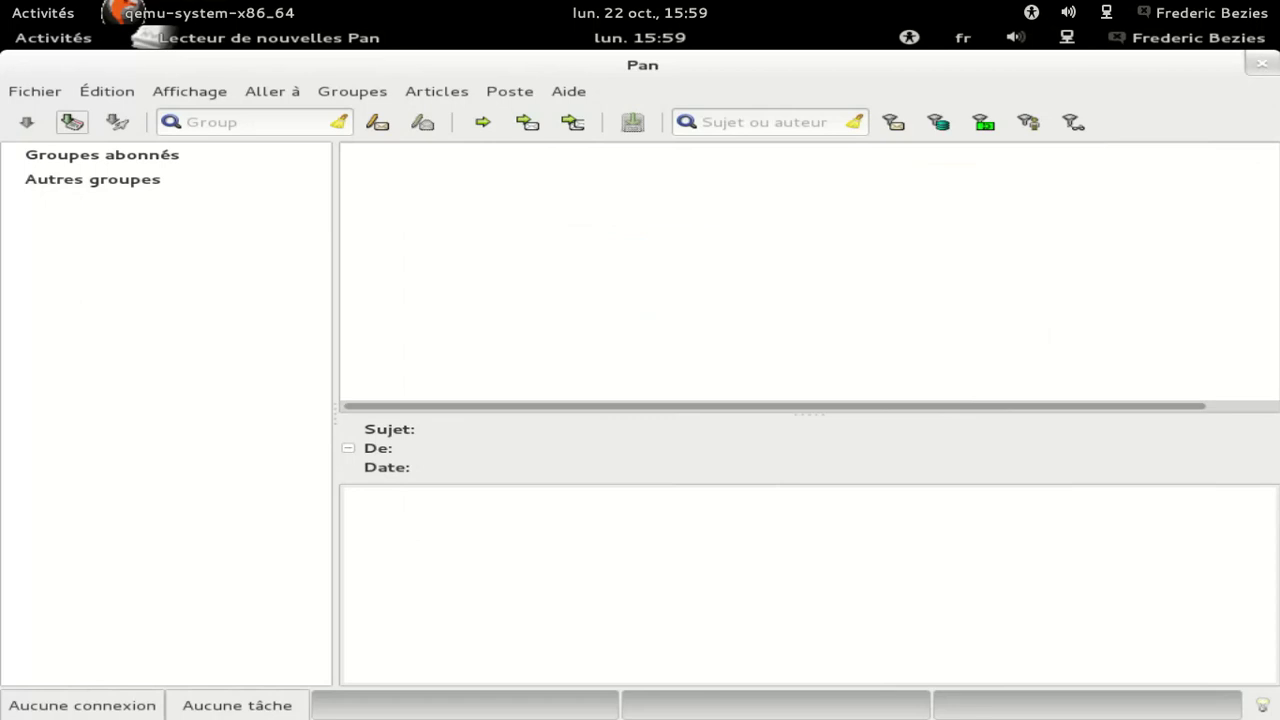
{"action": "left_click", "coordinate": [1260, 63]}
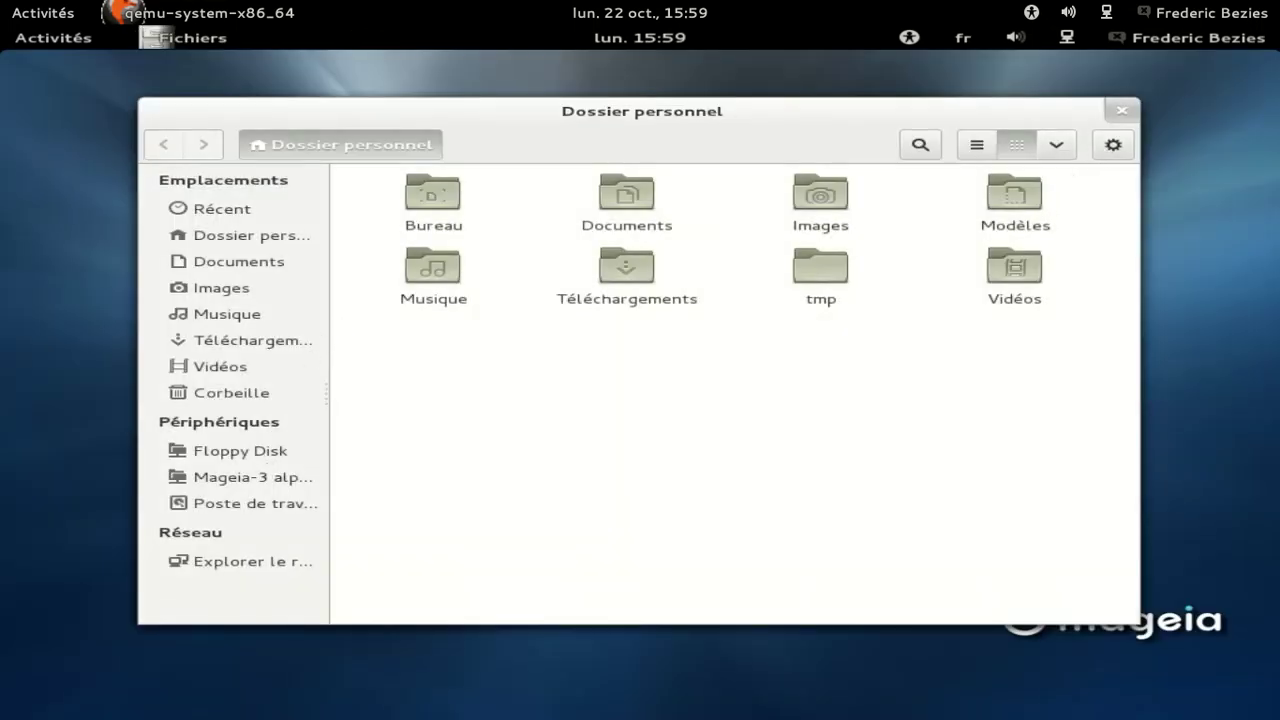
Close the file manager and look through the Sciences, Documentation and Développement application categories
{"action": "left_click", "coordinate": [1121, 110]}
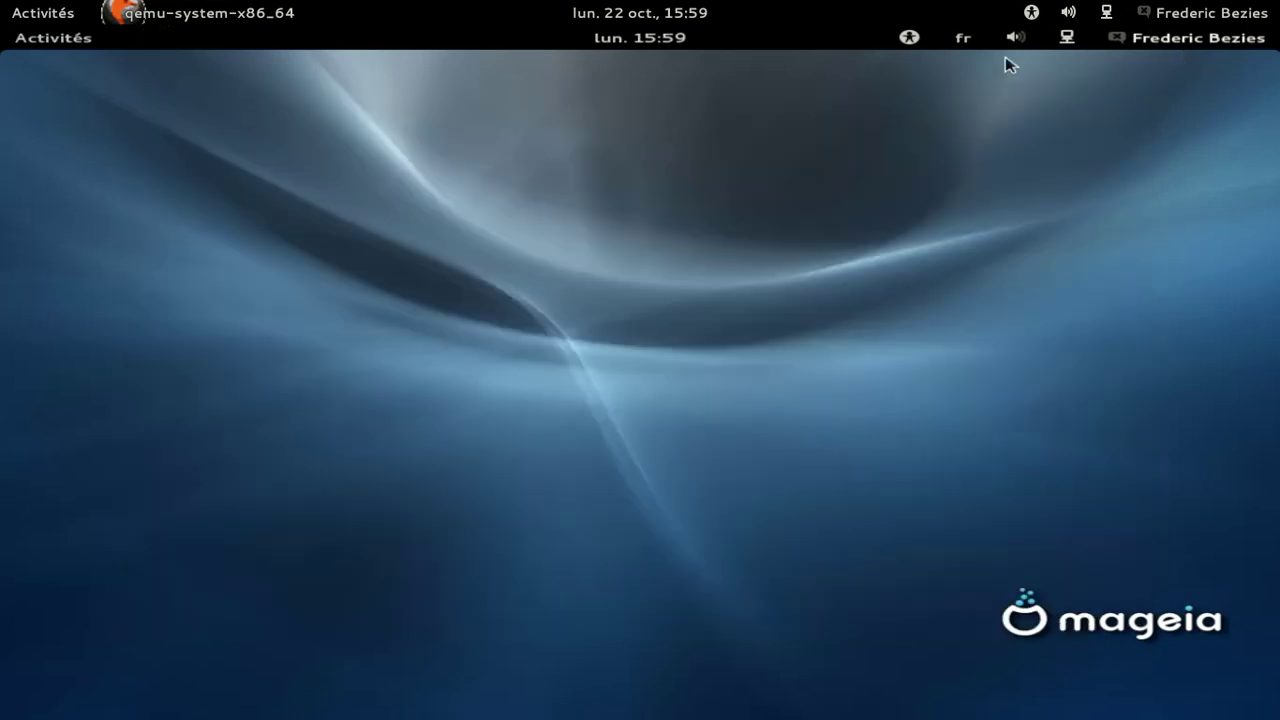
{"action": "left_click", "coordinate": [50, 40]}
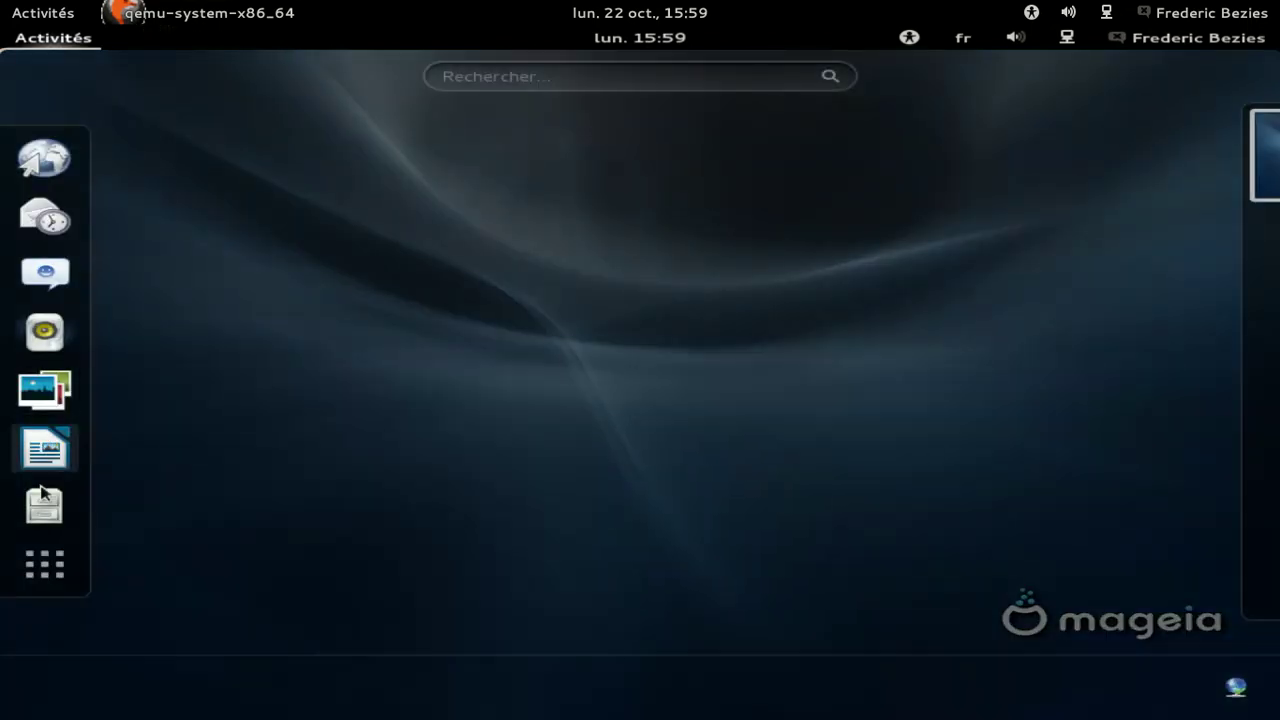
{"action": "left_click", "coordinate": [45, 562]}
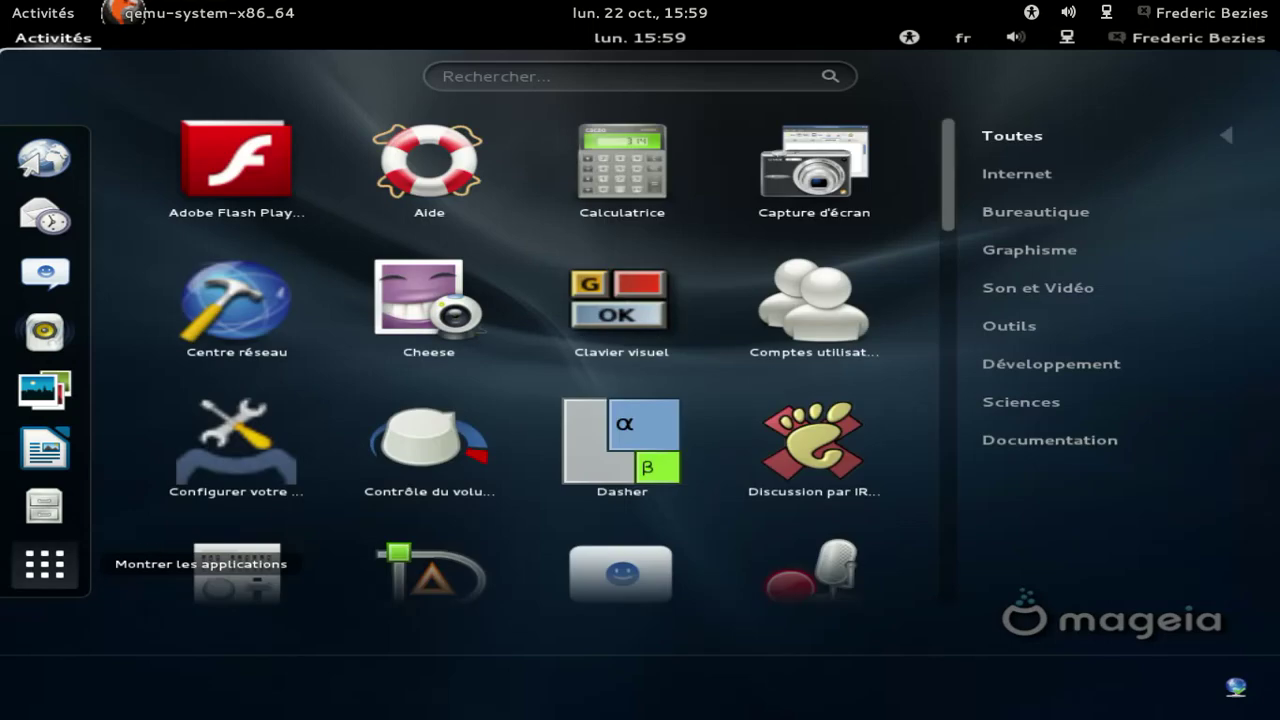
{"action": "left_click", "coordinate": [1022, 402]}
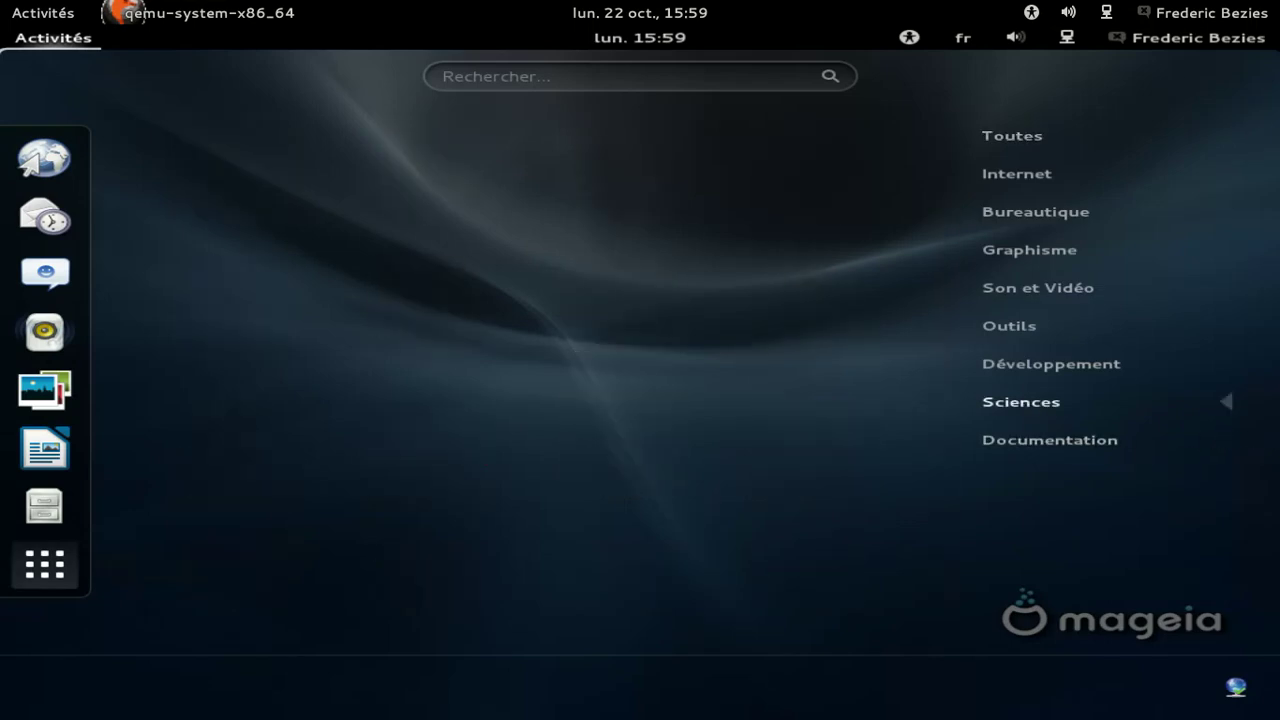
{"action": "left_click", "coordinate": [1020, 437]}
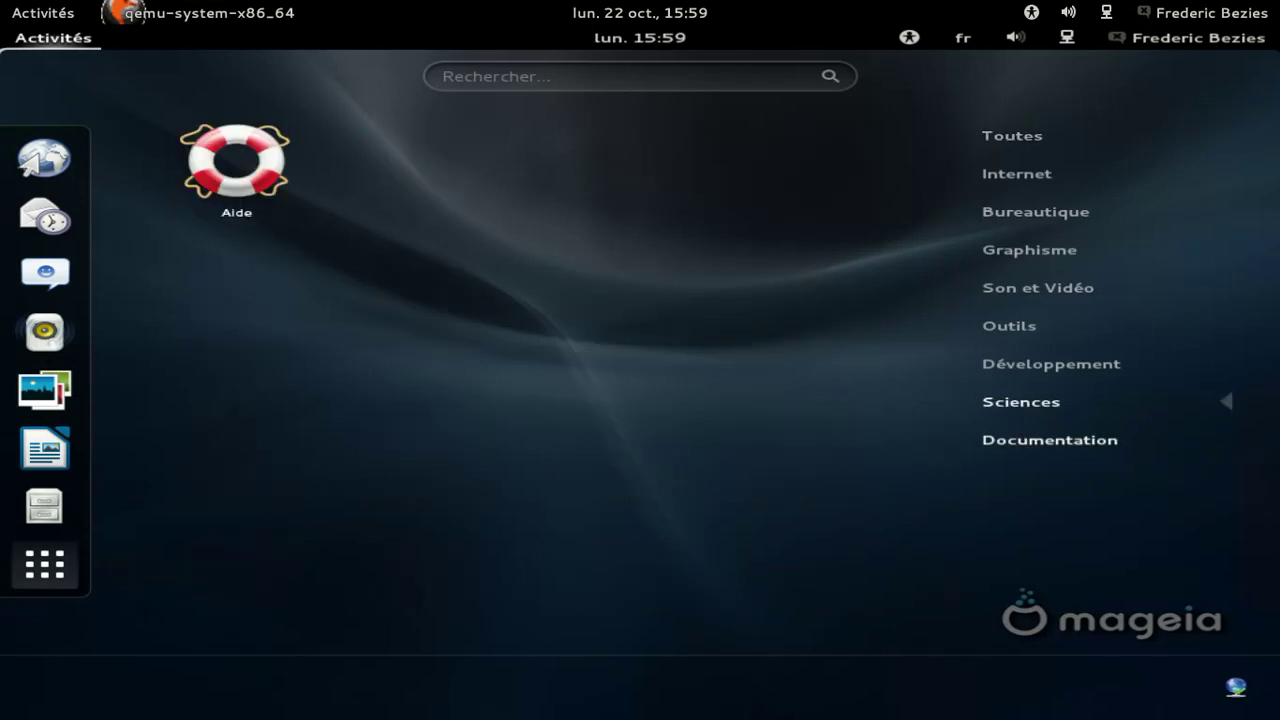
{"action": "left_click", "coordinate": [1020, 368]}
Launch the Mageia control centre from the Outils applications category, authenticating with the root password
{"action": "left_click", "coordinate": [1010, 326]}
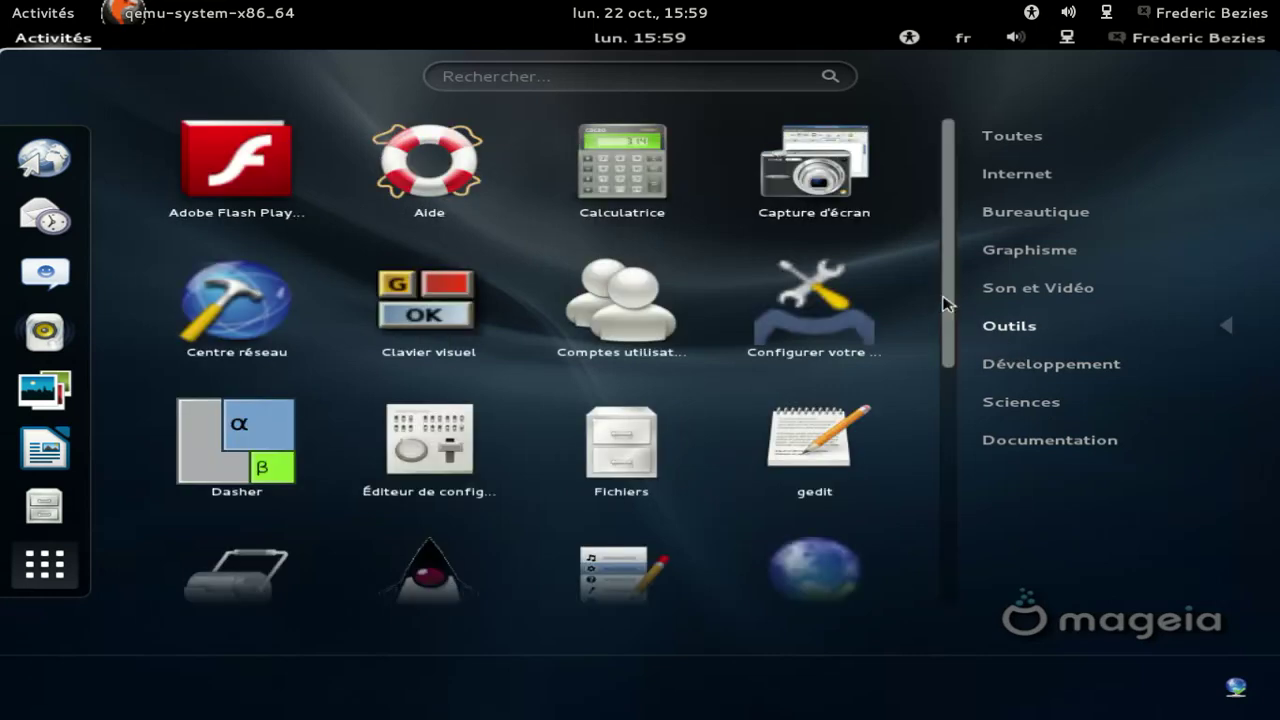
{"action": "scroll", "coordinate": [931, 371], "scroll_direction": "down", "scroll_amount": 3}
{"action": "scroll", "coordinate": [931, 428], "scroll_direction": "down", "scroll_amount": 4}
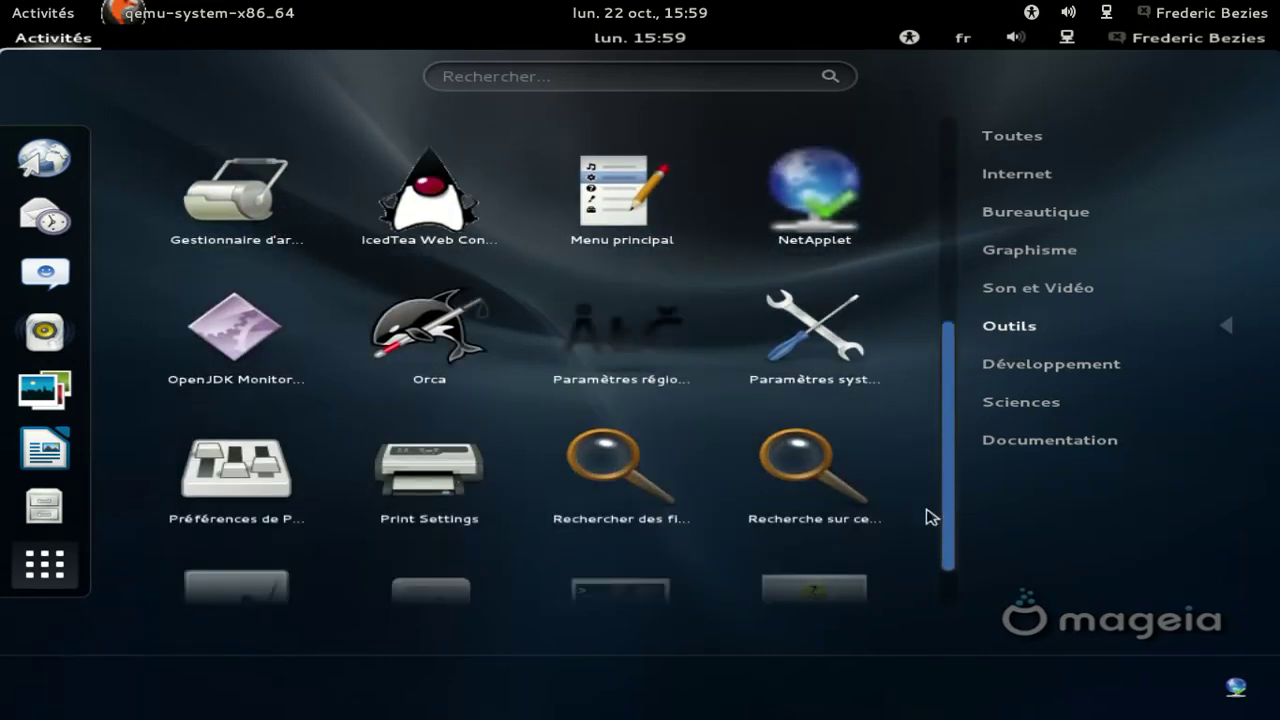
{"action": "scroll", "coordinate": [963, 443], "scroll_direction": "up", "scroll_amount": 5}
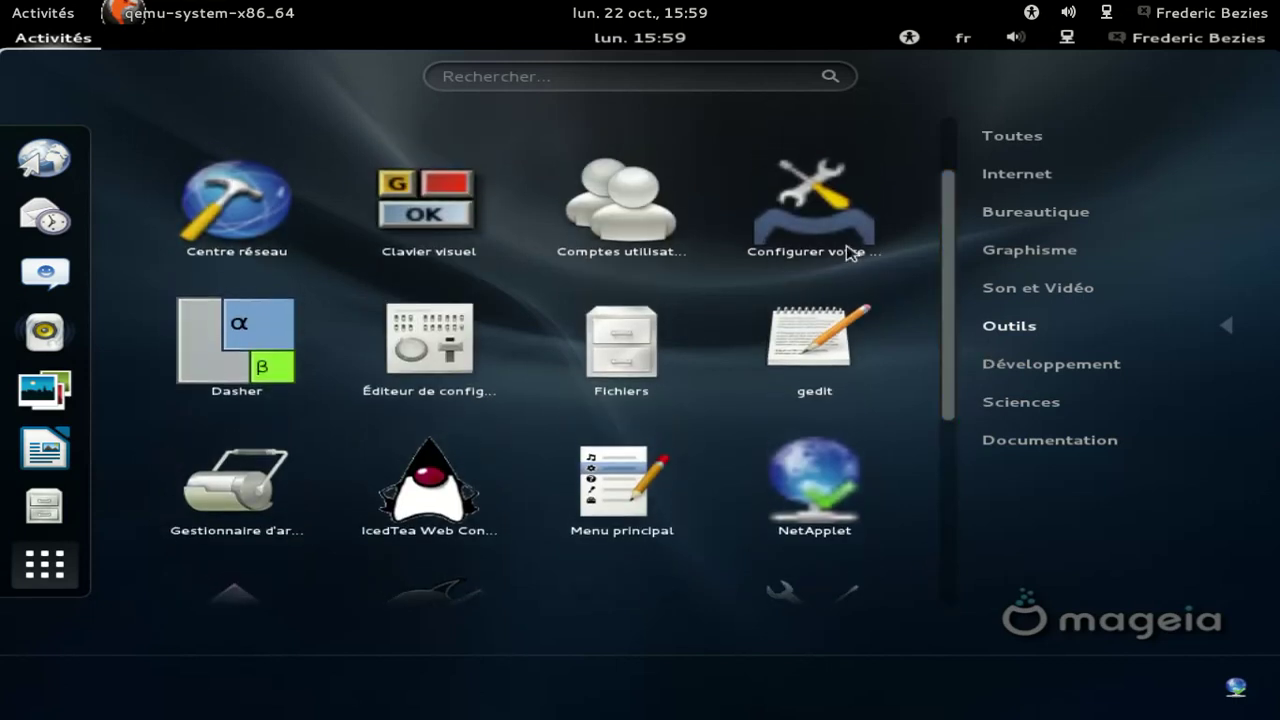
{"action": "left_click", "coordinate": [845, 245]}
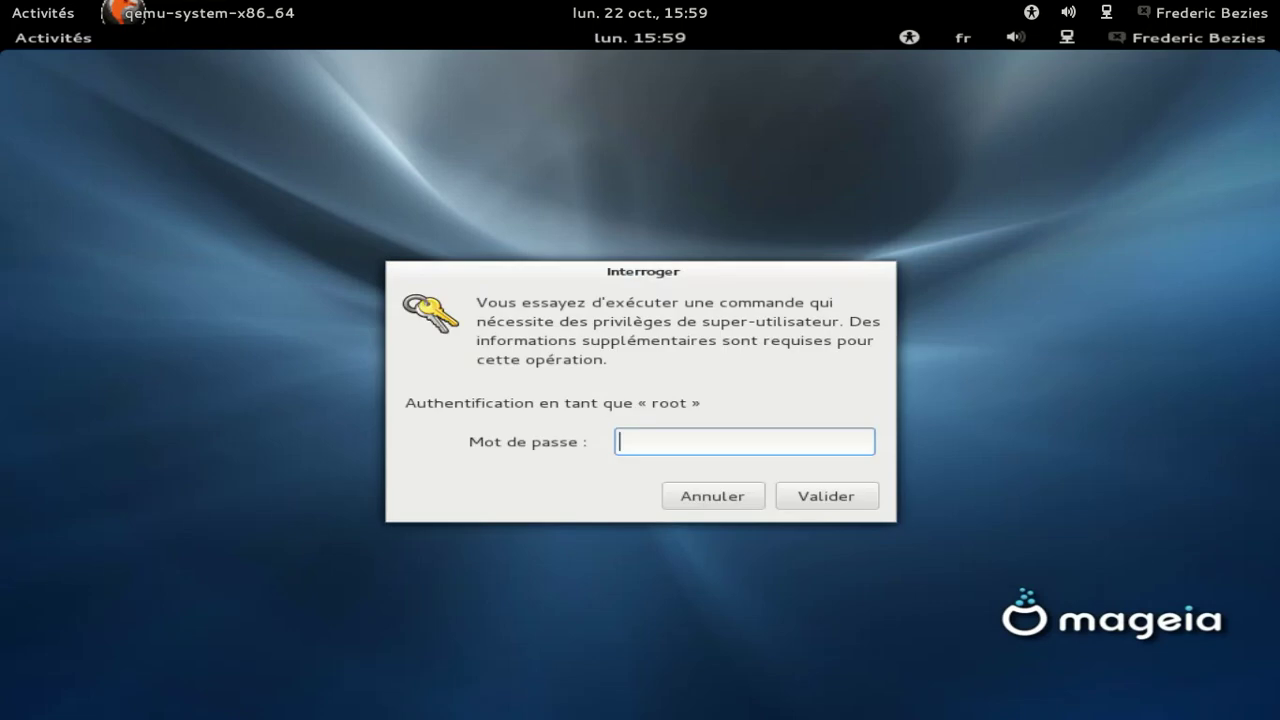
{"action": "type", "text": "••••••••"}
{"action": "key", "text": "Return"}
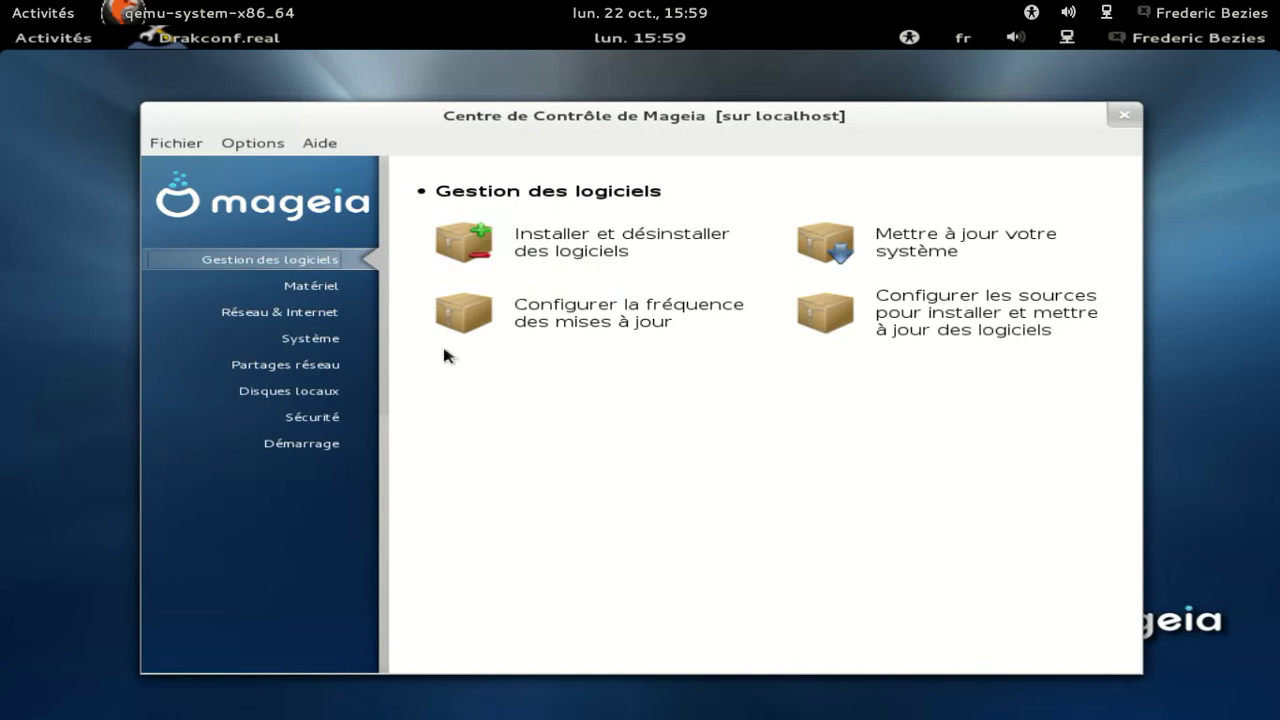
Look over the Matériel section's configuration tools and open the tool for exploring and configuring the hardware
{"action": "left_click", "coordinate": [235, 286]}
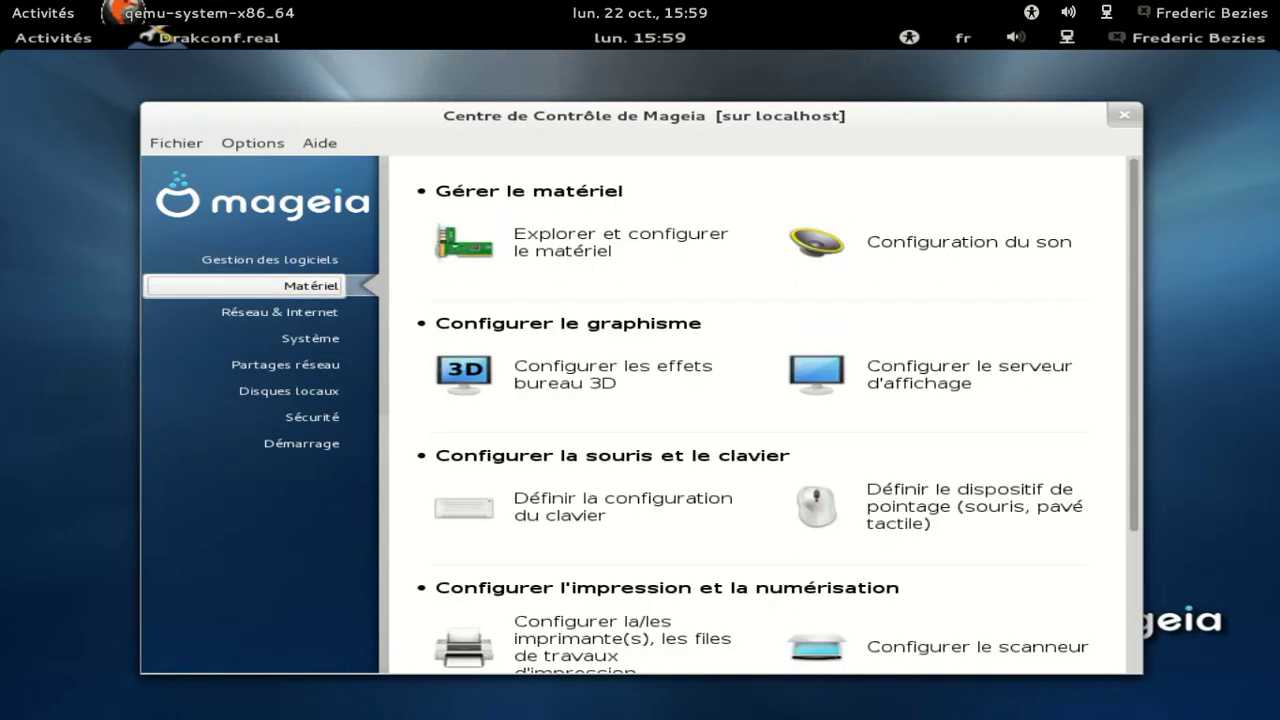
{"action": "scroll", "coordinate": [930, 292], "scroll_direction": "down", "scroll_amount": 5}
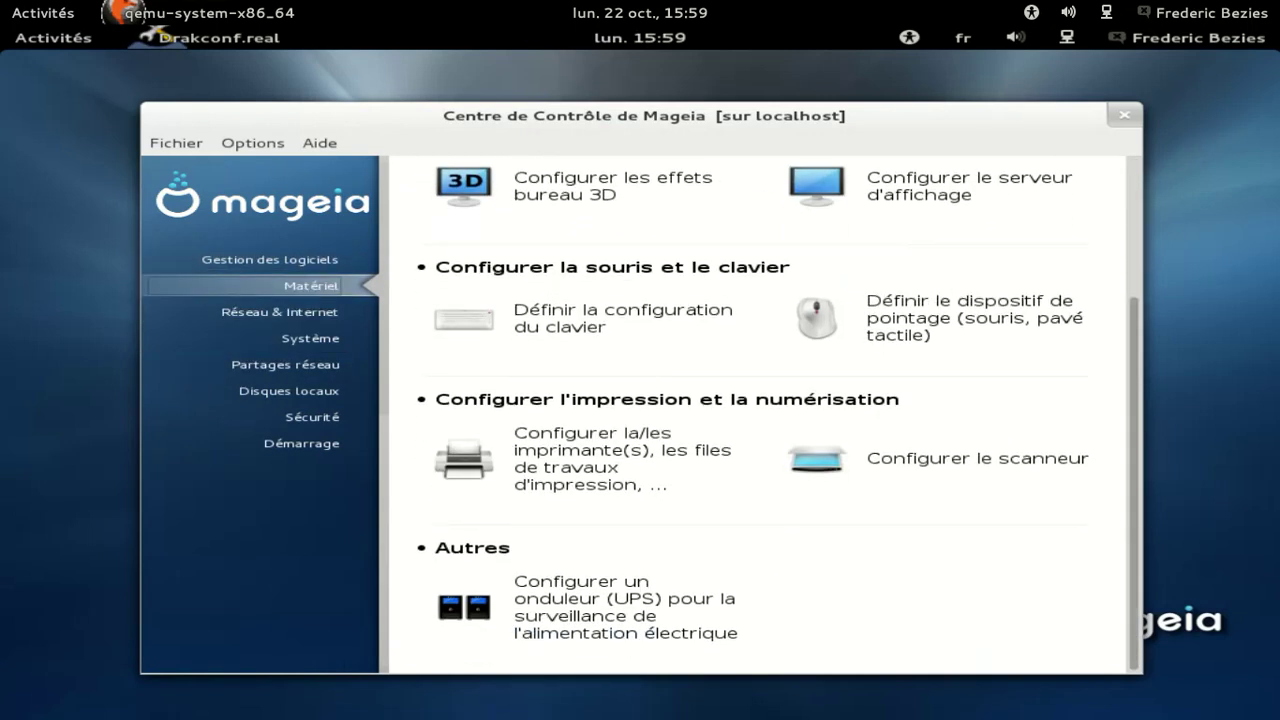
{"action": "scroll", "coordinate": [778, 420], "scroll_direction": "up", "scroll_amount": 5}
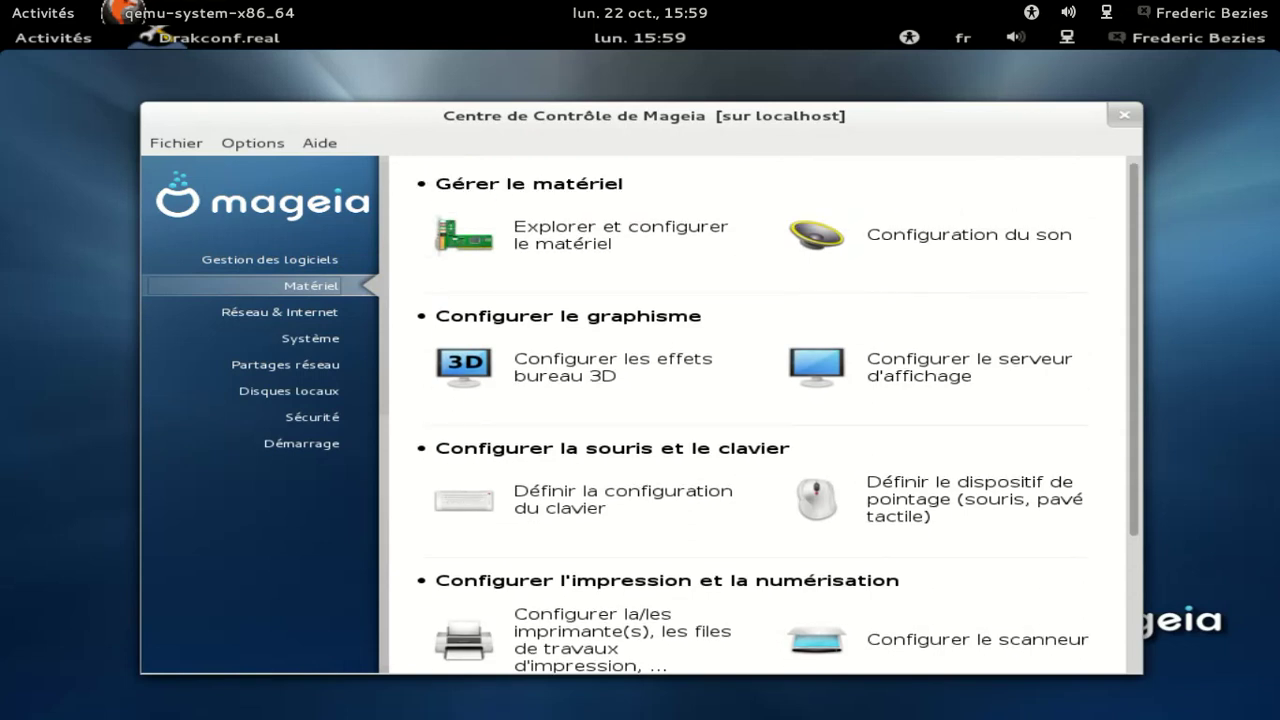
{"action": "left_click", "coordinate": [512, 243]}
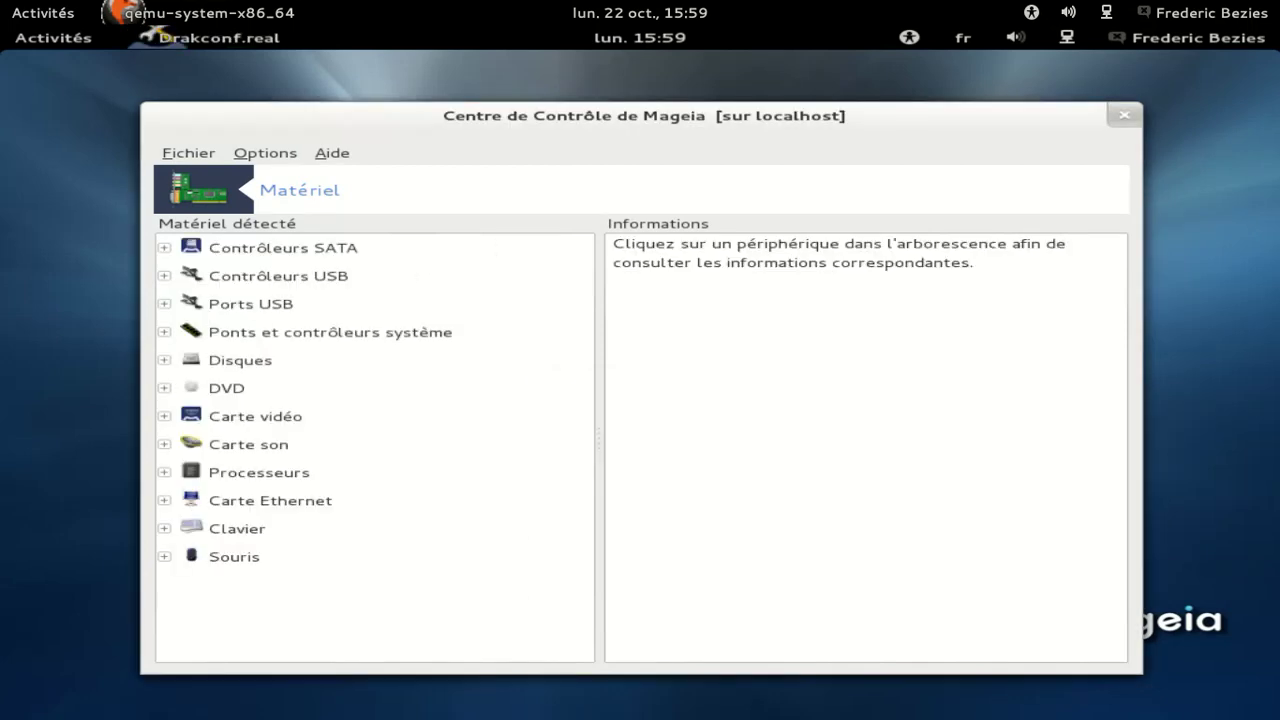
Examine the details of processor no. 1 under Processeurs and quit the hardware tool
{"action": "left_click", "coordinate": [224, 472]}
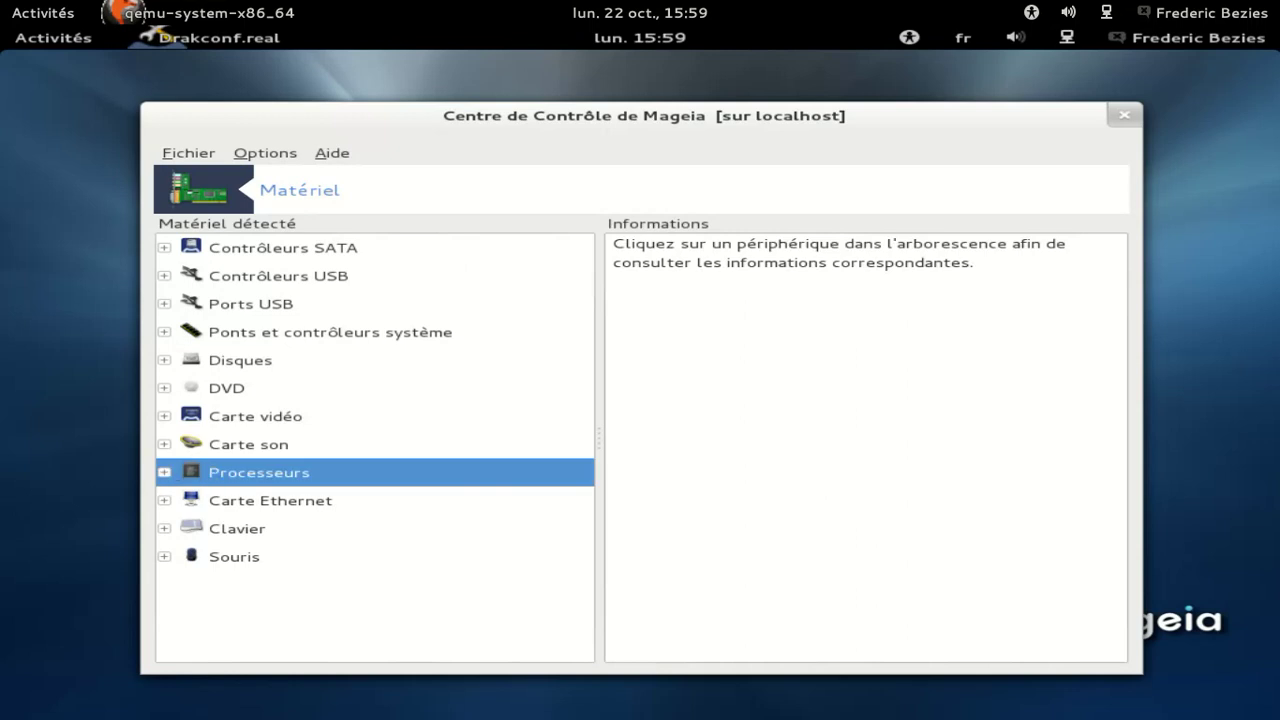
{"action": "left_click", "coordinate": [165, 472]}
{"action": "left_click", "coordinate": [266, 505]}
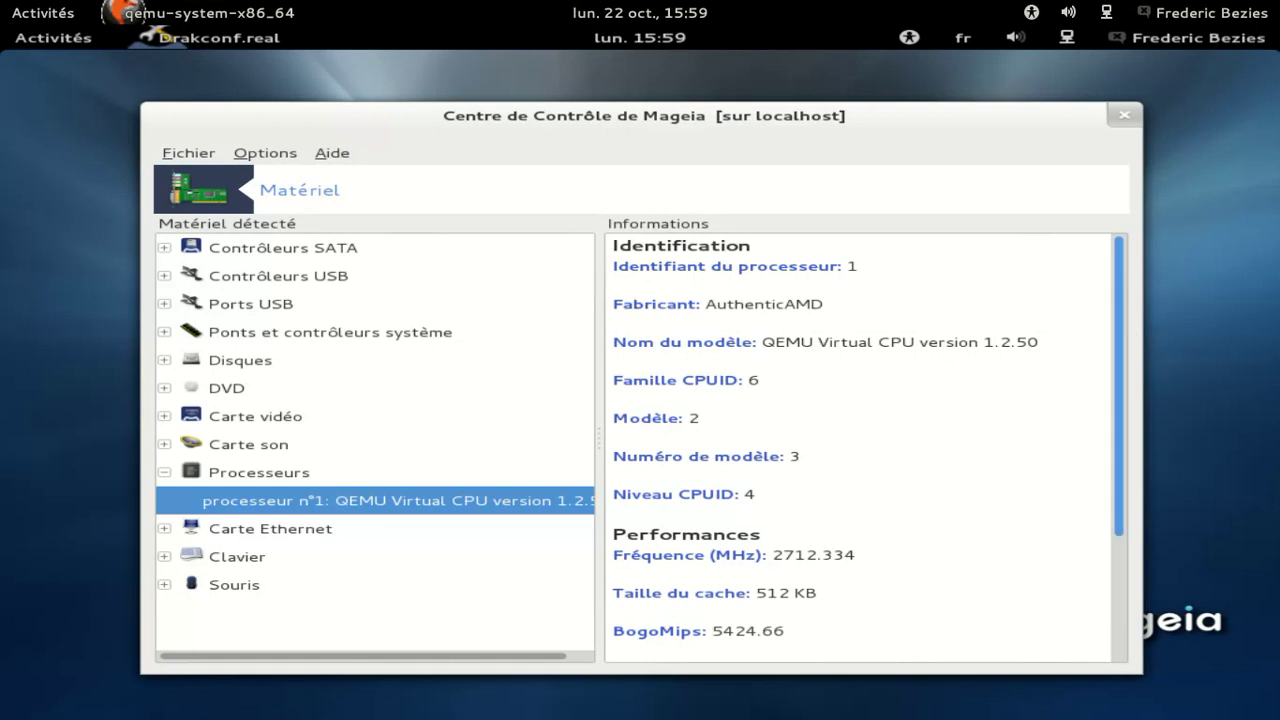
{"action": "scroll", "coordinate": [1128, 332], "scroll_direction": "down", "scroll_amount": 4}
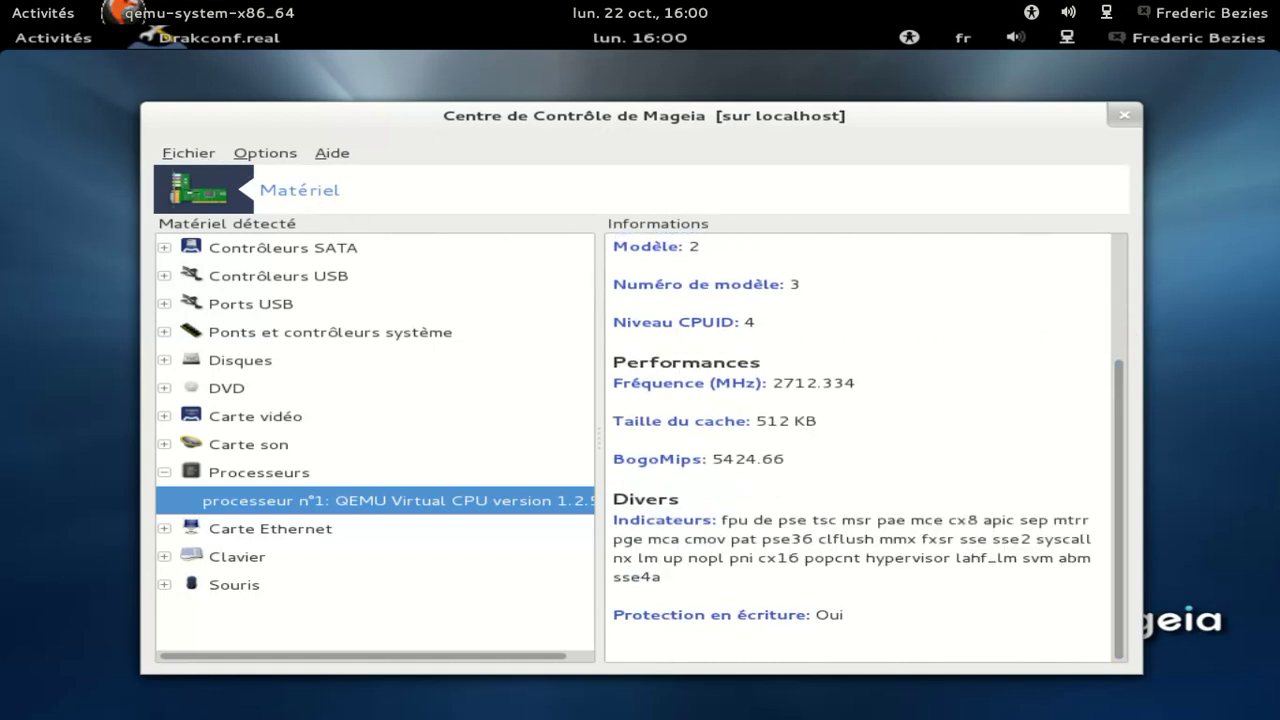
{"action": "left_click", "coordinate": [203, 156]}
{"action": "left_click", "coordinate": [212, 177]}
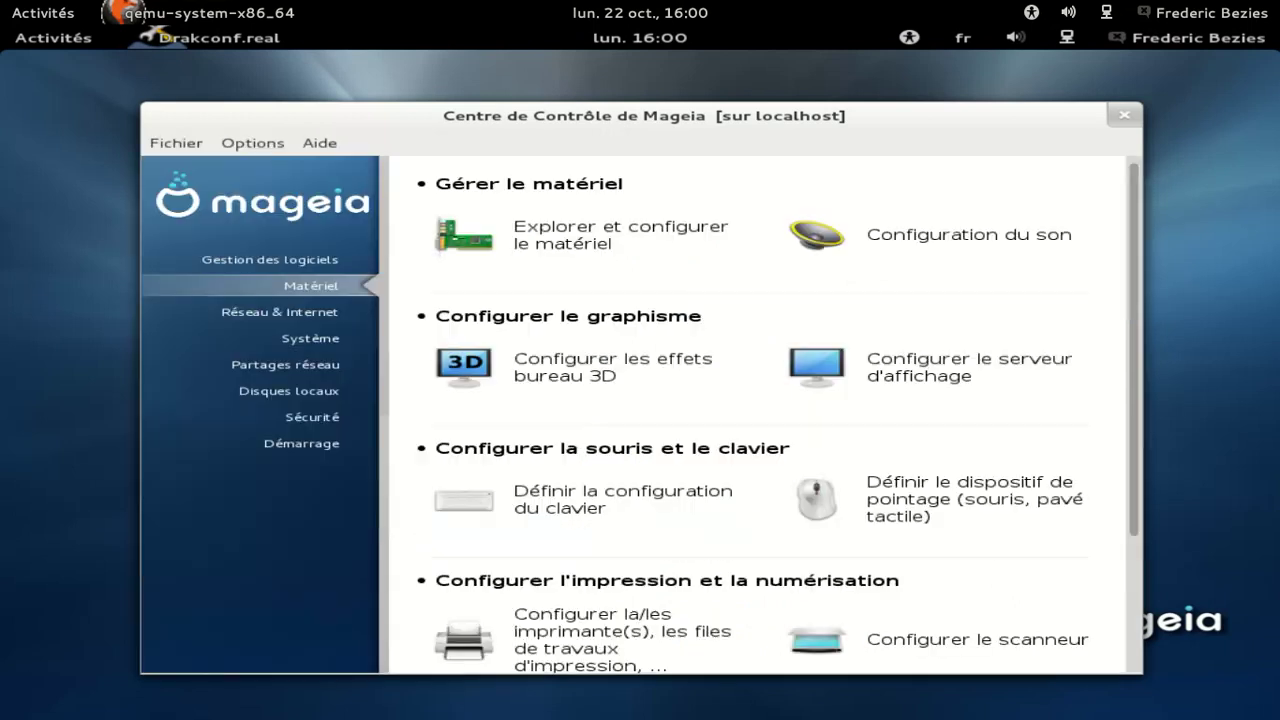
Review the tools in the Réseau & Internet, Système, Partages réseau and Sécurité sections
{"action": "left_click", "coordinate": [292, 314]}
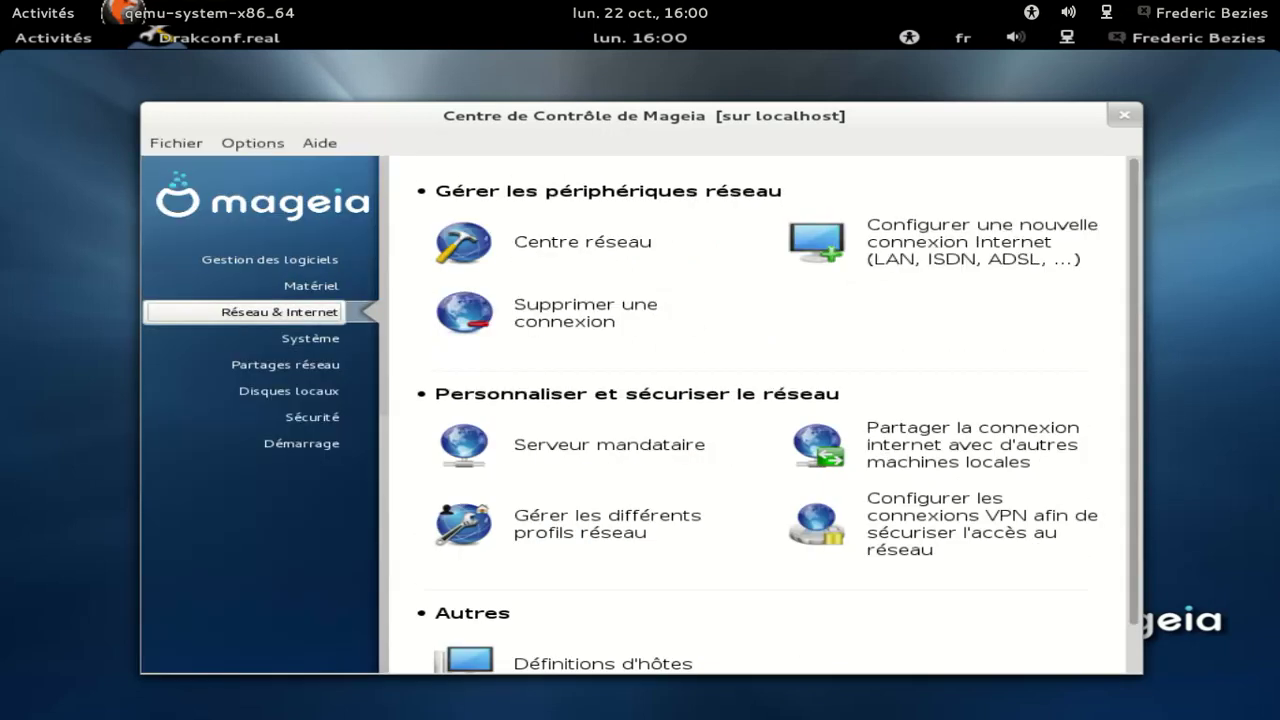
{"action": "left_click", "coordinate": [284, 347]}
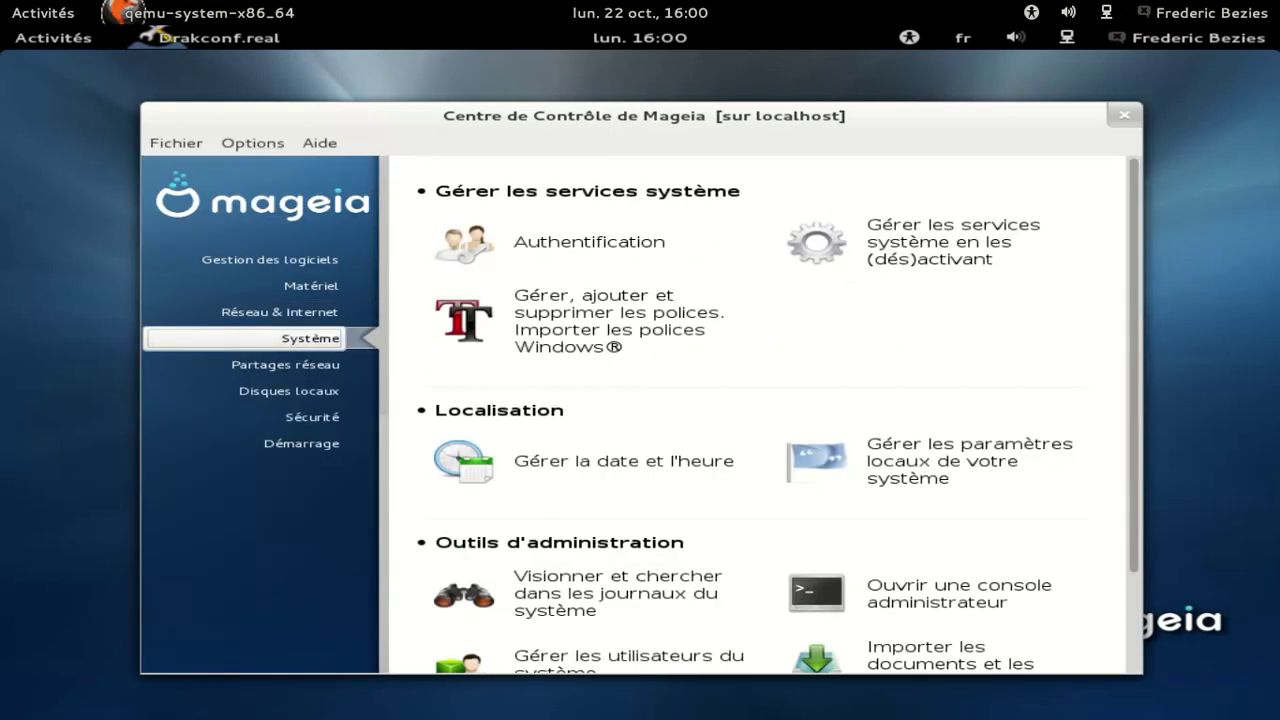
{"action": "left_click_drag", "start_coordinate": [1131, 286], "coordinate": [1098, 412]}
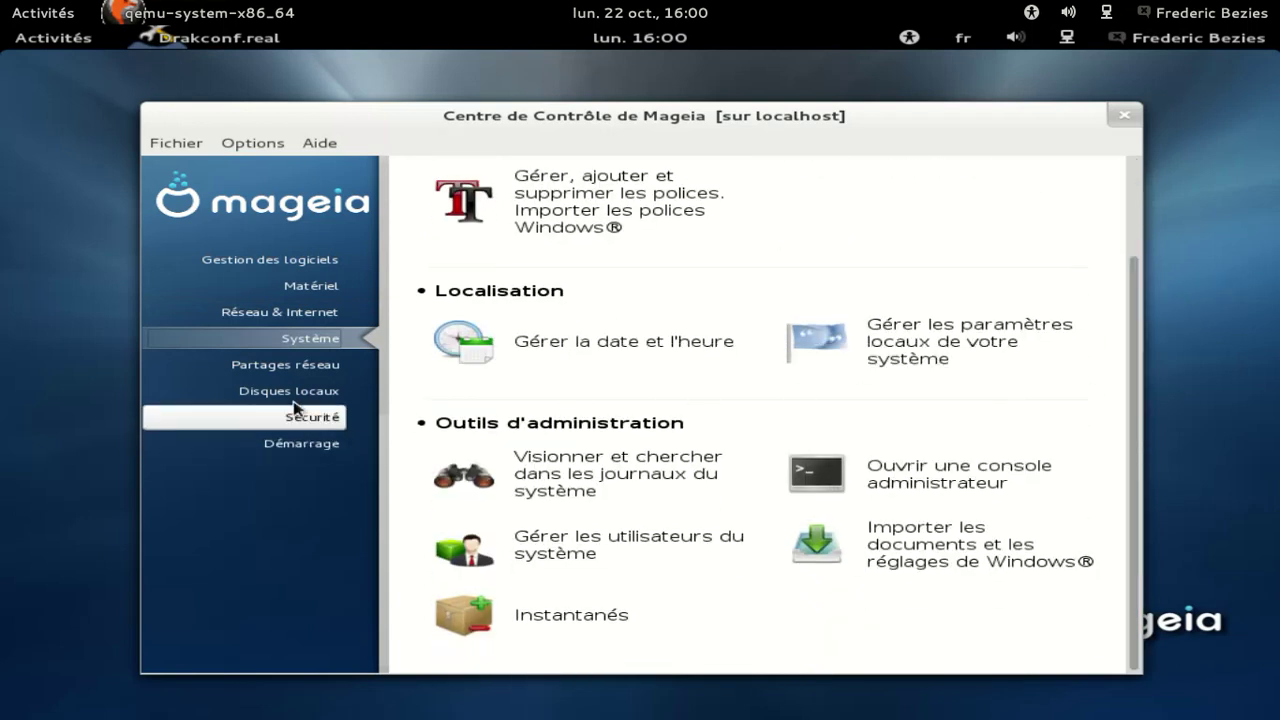
{"action": "left_click", "coordinate": [300, 391]}
{"action": "left_click", "coordinate": [306, 366]}
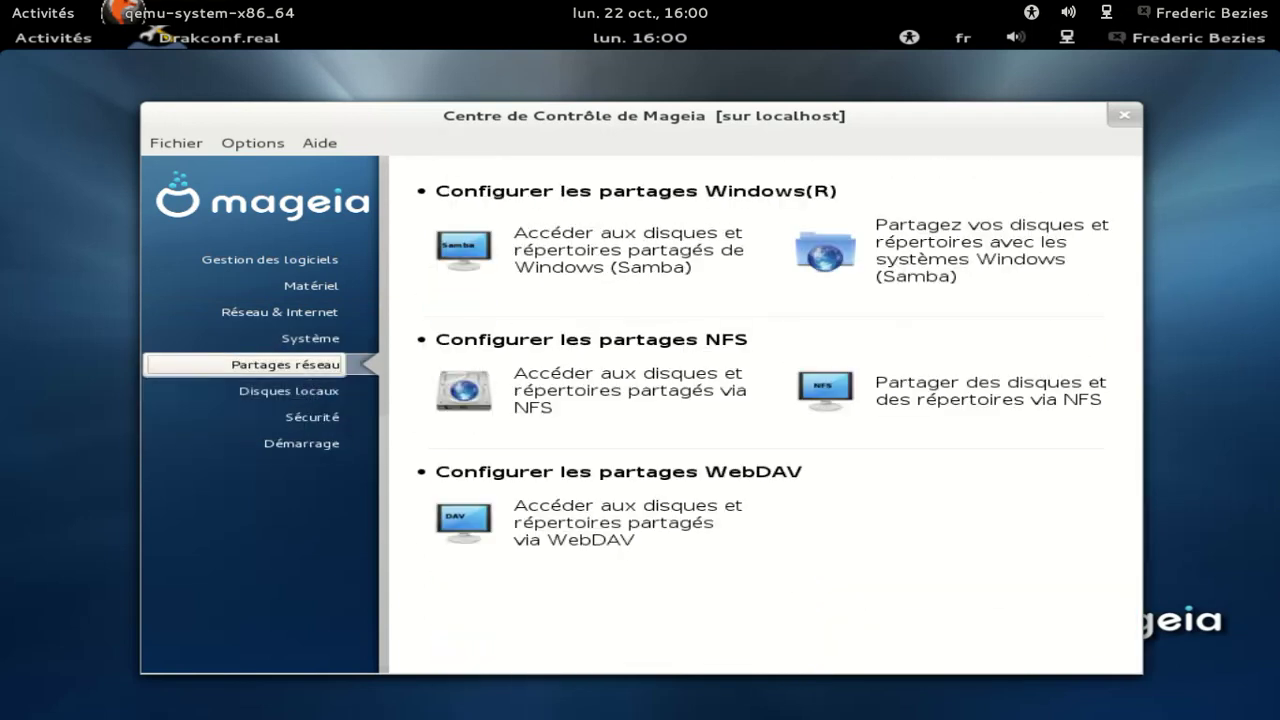
{"action": "left_click", "coordinate": [310, 417]}
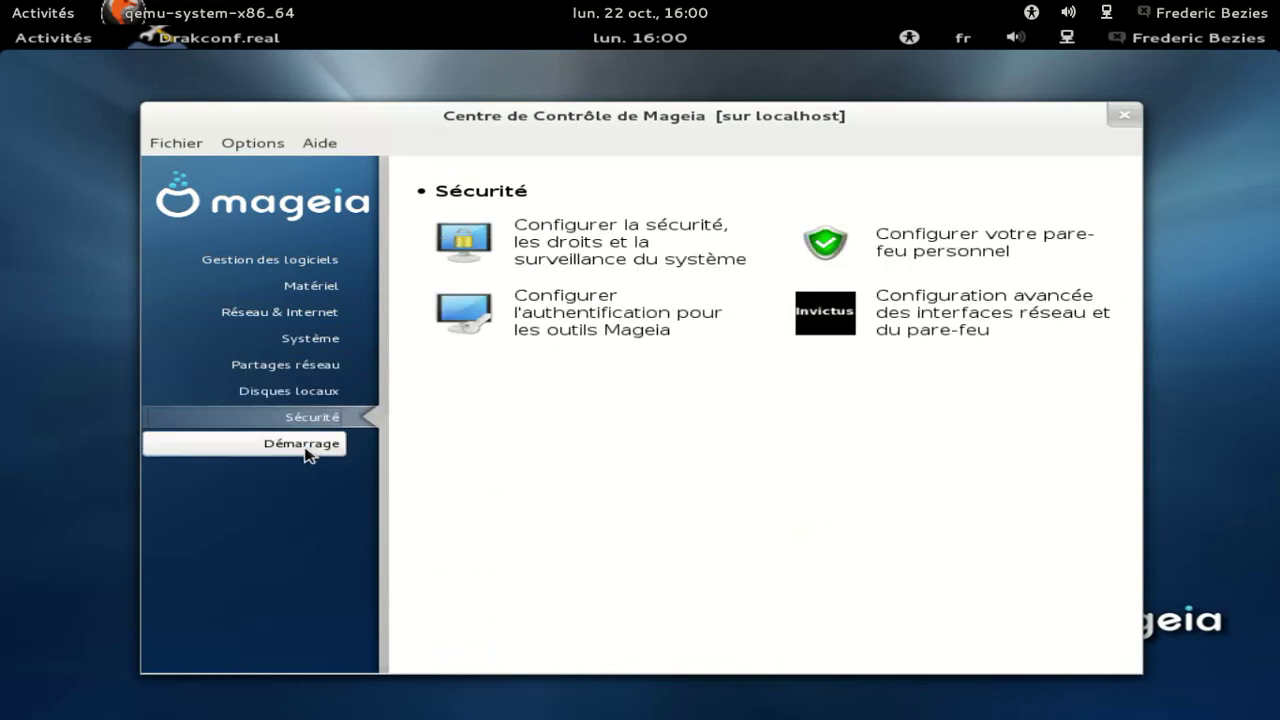
Inspect the personal firewall's service list and advanced port settings, and leave the tool without applying changes
{"action": "left_click", "coordinate": [940, 242]}
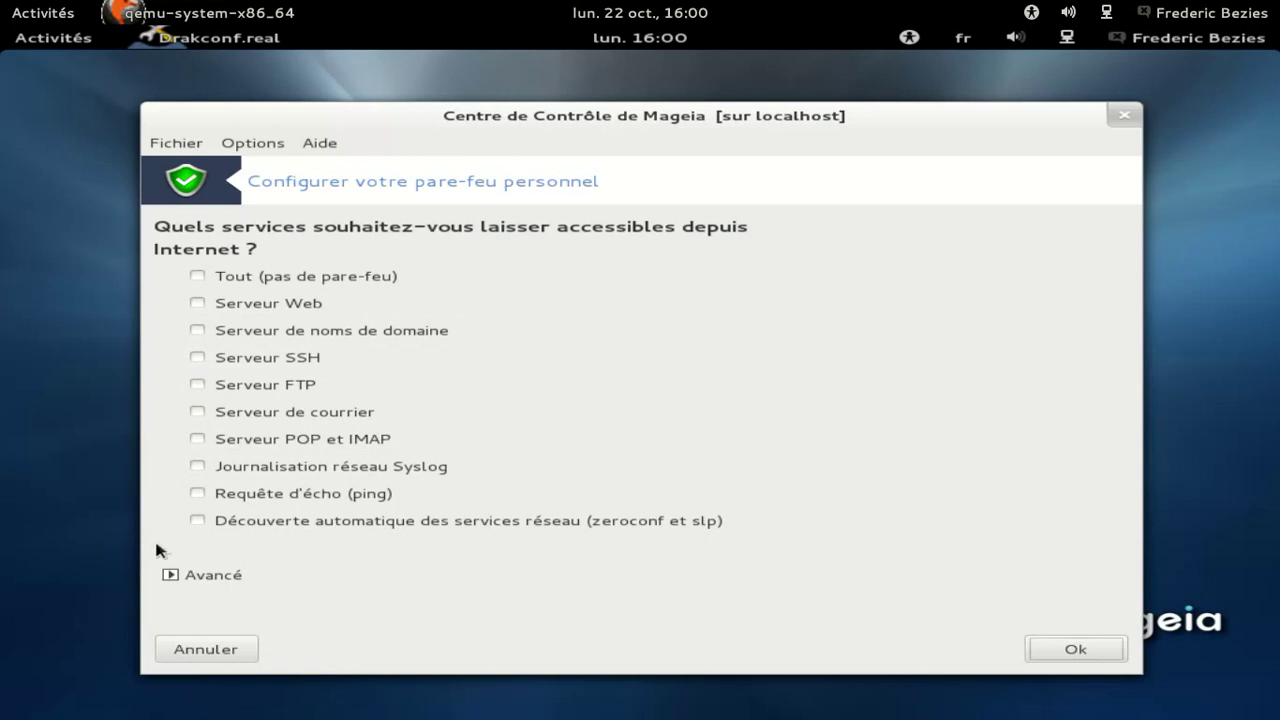
{"action": "left_click", "coordinate": [170, 578]}
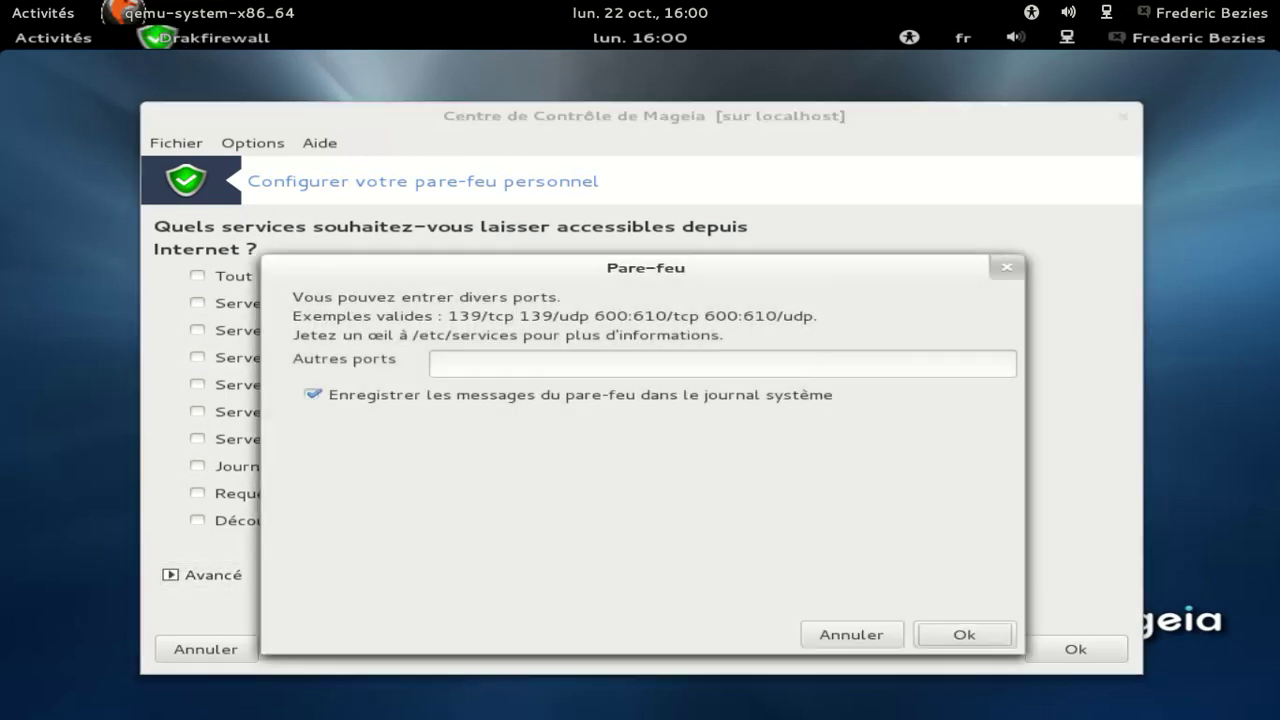
{"action": "left_click", "coordinate": [842, 636]}
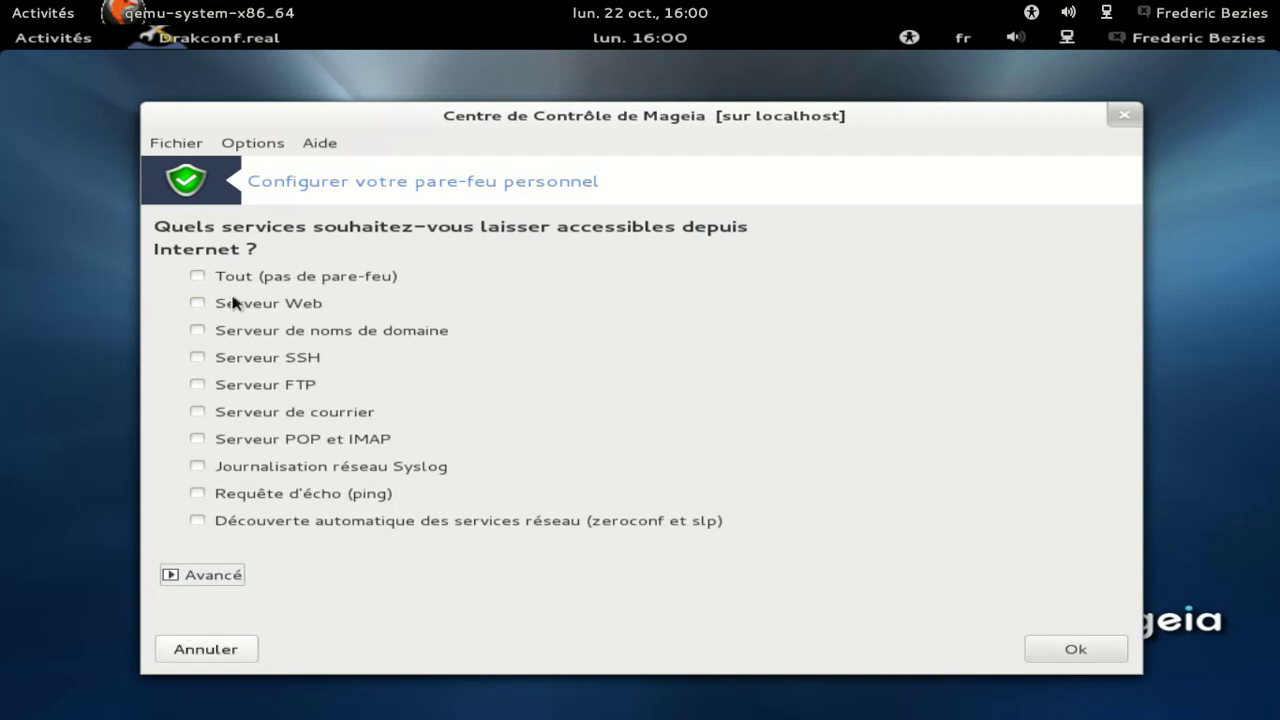
{"action": "left_click", "coordinate": [176, 143]}
{"action": "left_click", "coordinate": [198, 168]}
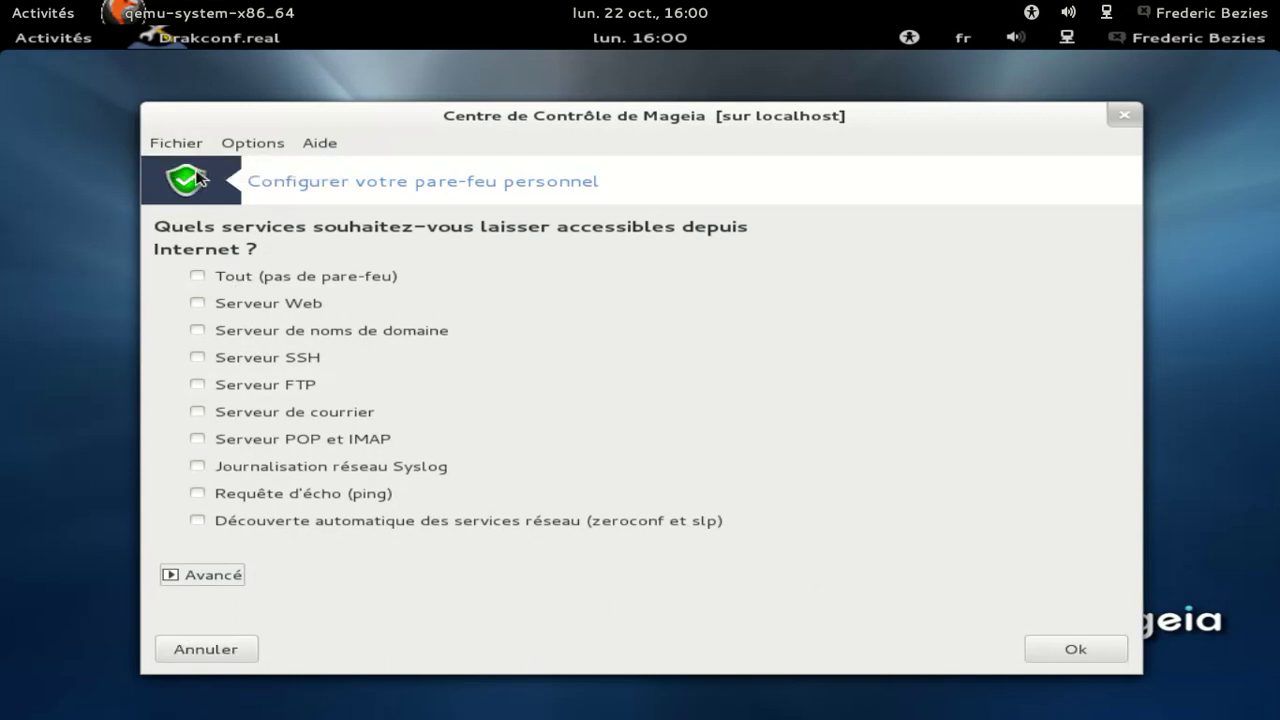
{"action": "left_click", "coordinate": [190, 146]}
{"action": "left_click", "coordinate": [186, 174]}
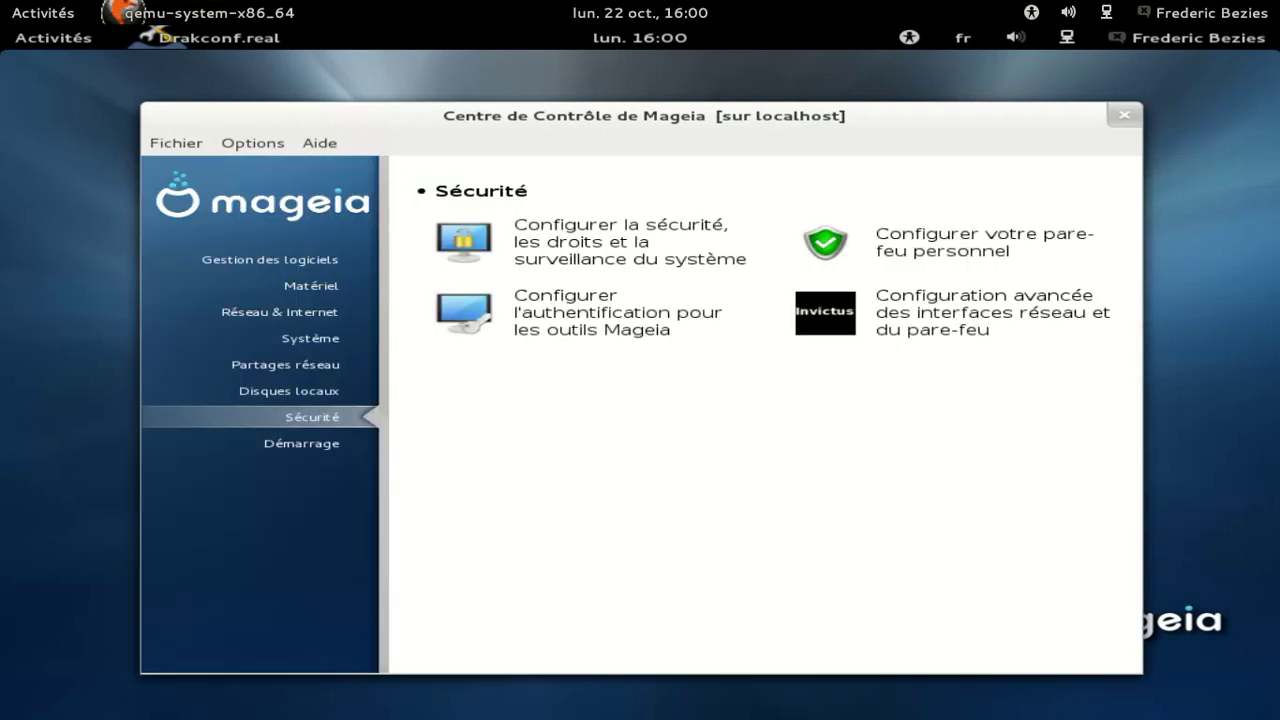
View the Démarrage section's startup tools and close the Mageia control centre
{"action": "left_click", "coordinate": [290, 450]}
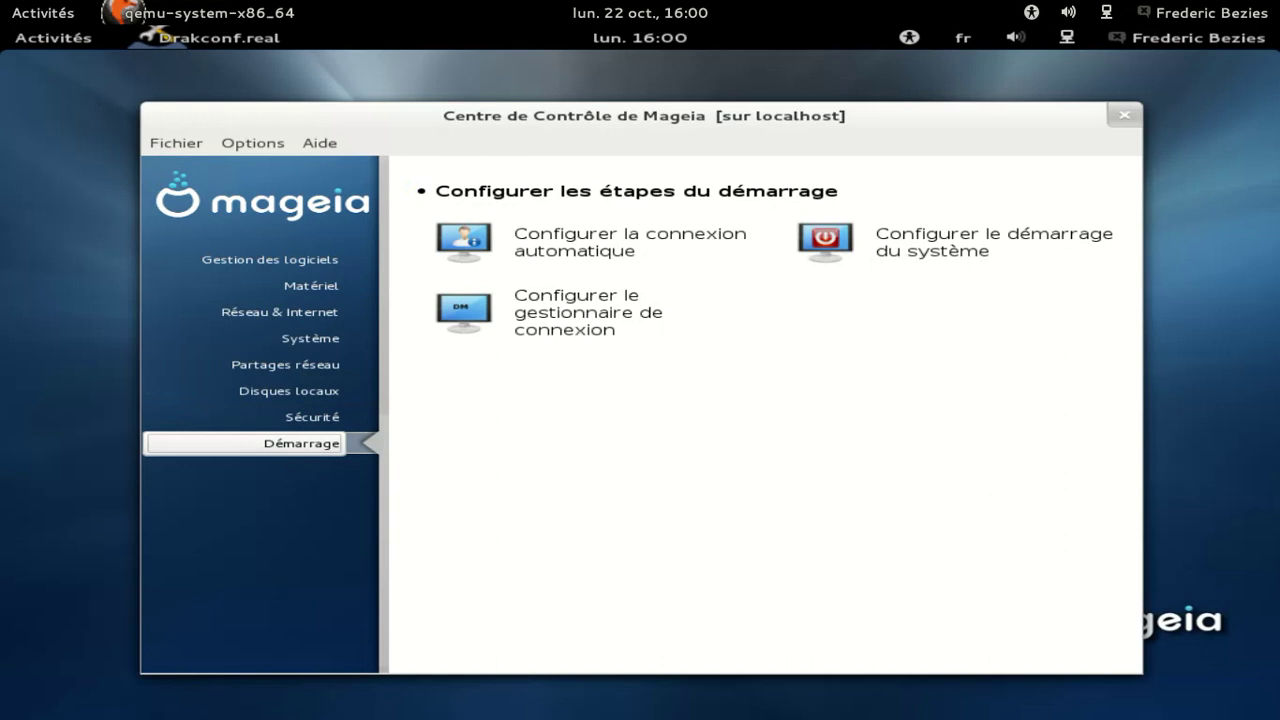
{"action": "left_click", "coordinate": [1124, 115]}
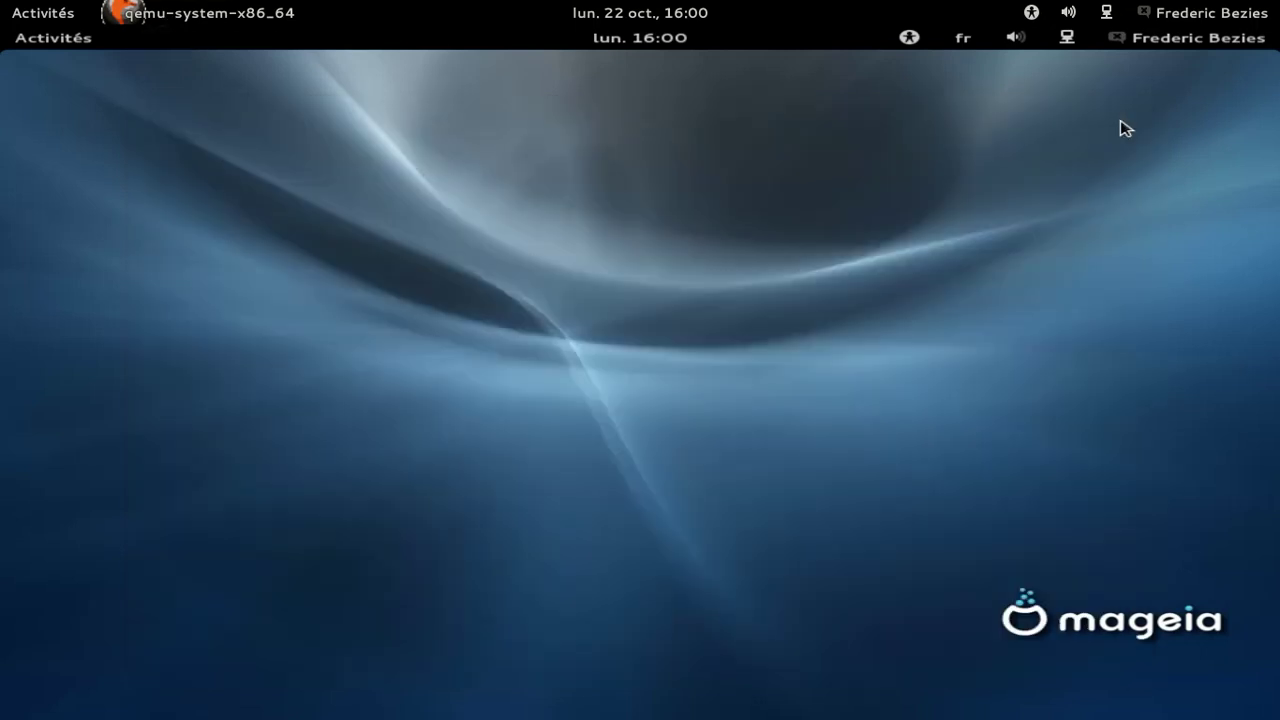
Search the activities overview for "centr" and clear the search
{"action": "left_click", "coordinate": [17, 40]}
{"action": "left_click", "coordinate": [506, 84]}
{"action": "type", "text": "centre"}
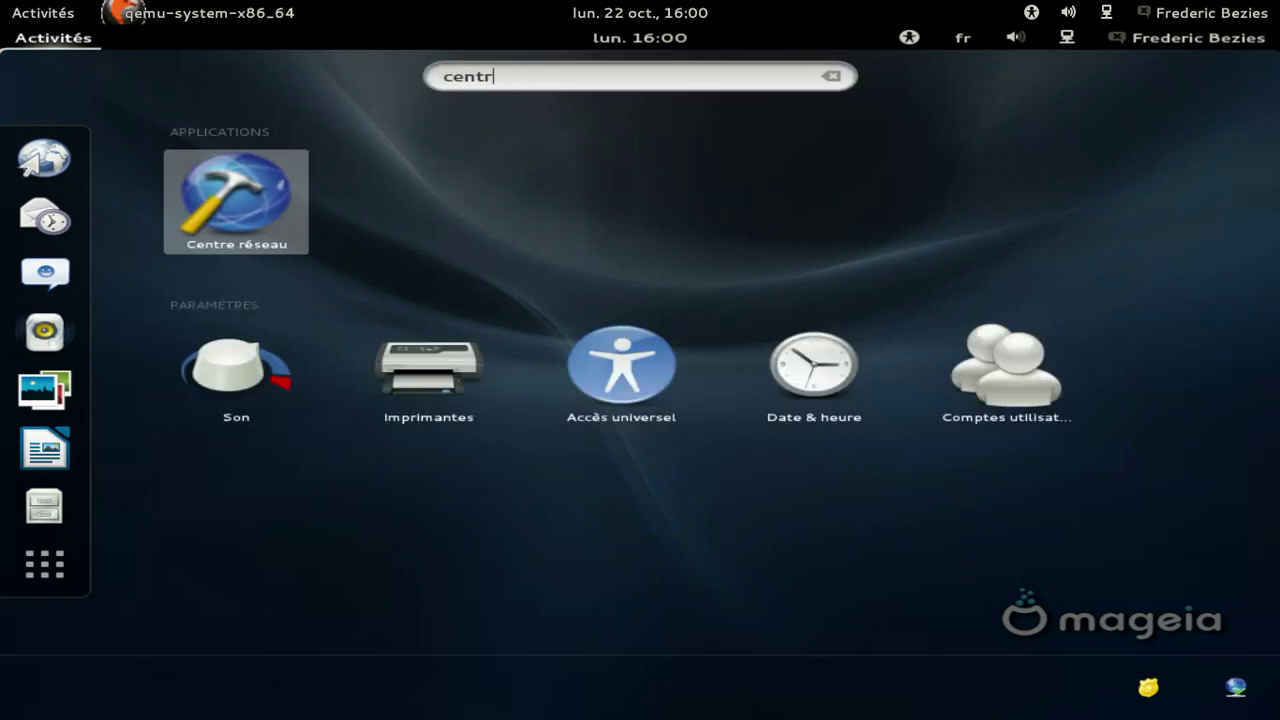
{"action": "key", "text": "BackSpace"}
{"action": "key", "text": "BackSpace"}
{"action": "key", "text": "BackSpace"}
{"action": "key", "text": "BackSpace"}
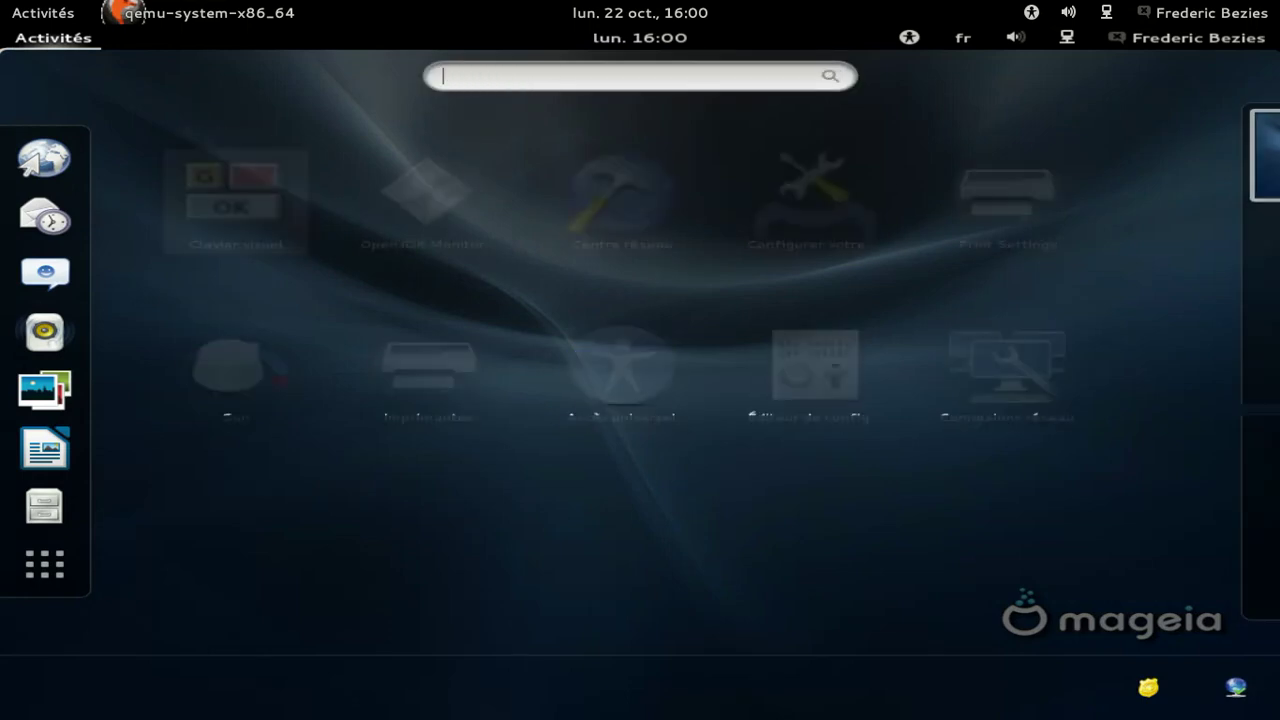
Search the activities overview for "mag" and for "m", clearing the search after each attempt
{"action": "type", "text": "mag"}
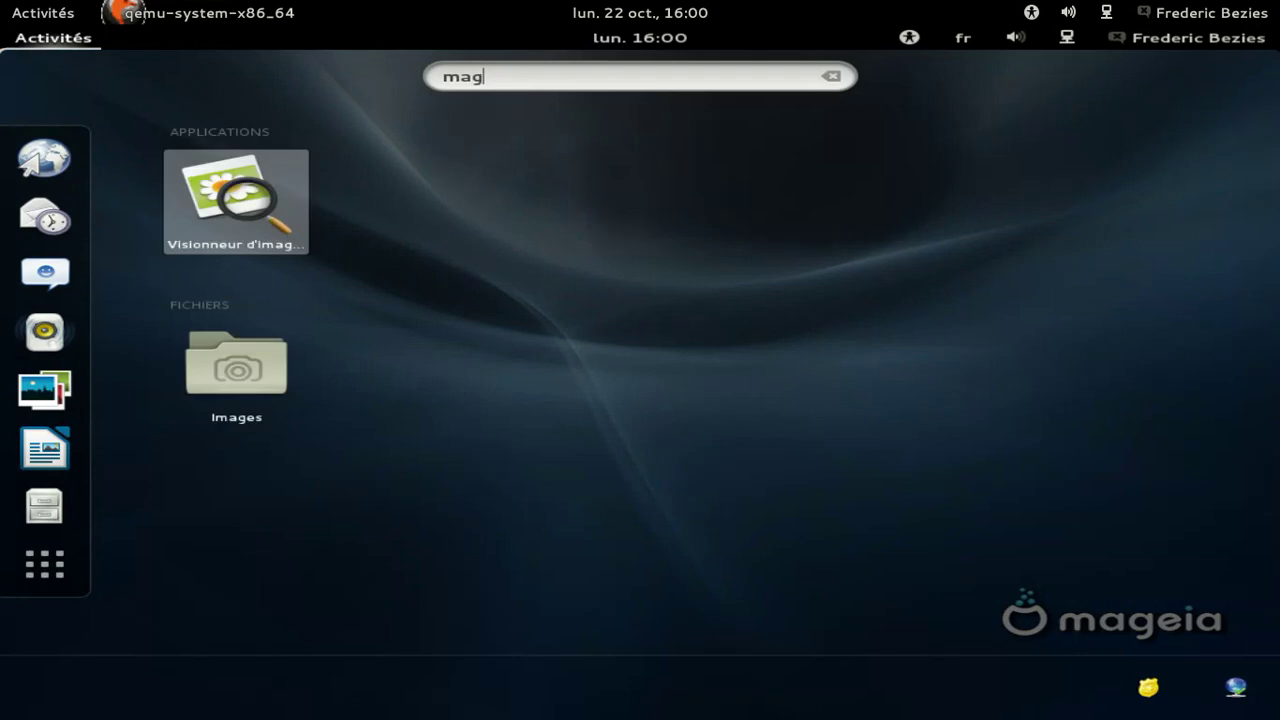
{"action": "key", "text": "BackSpace"}
{"action": "key", "text": "BackSpace"}
{"action": "key", "text": "BackSpace"}
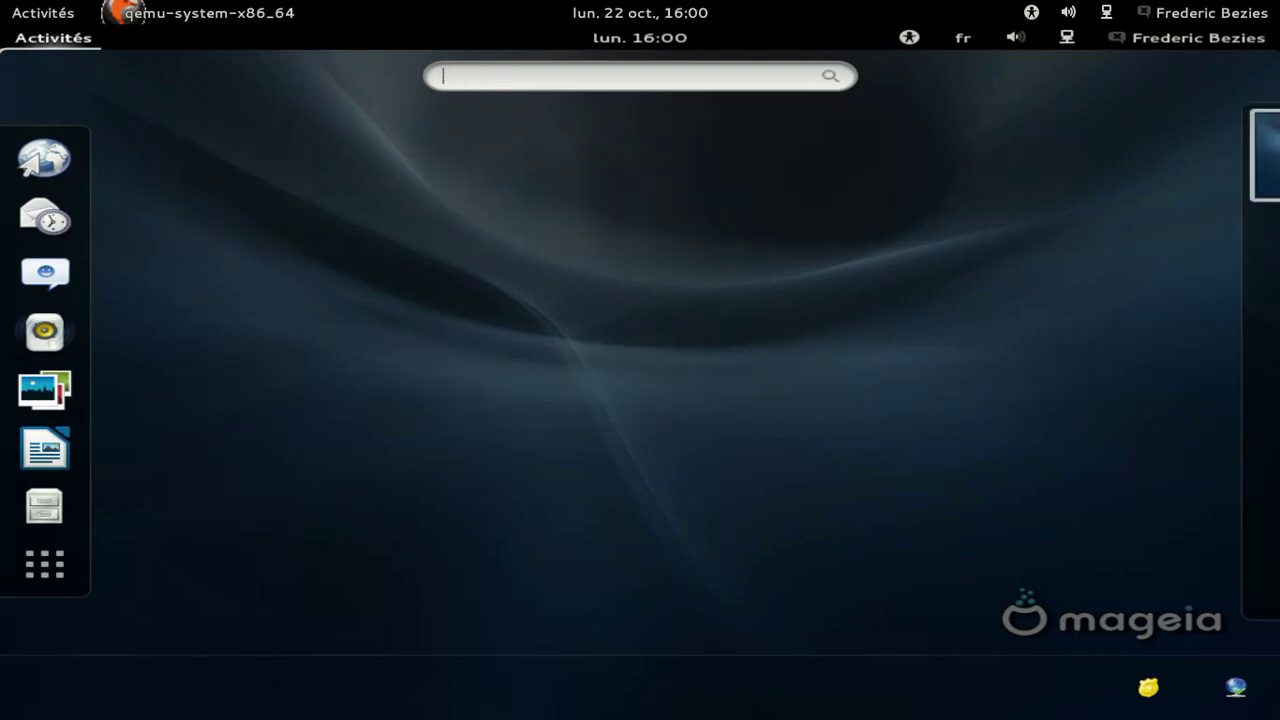
{"action": "type", "text": "m"}
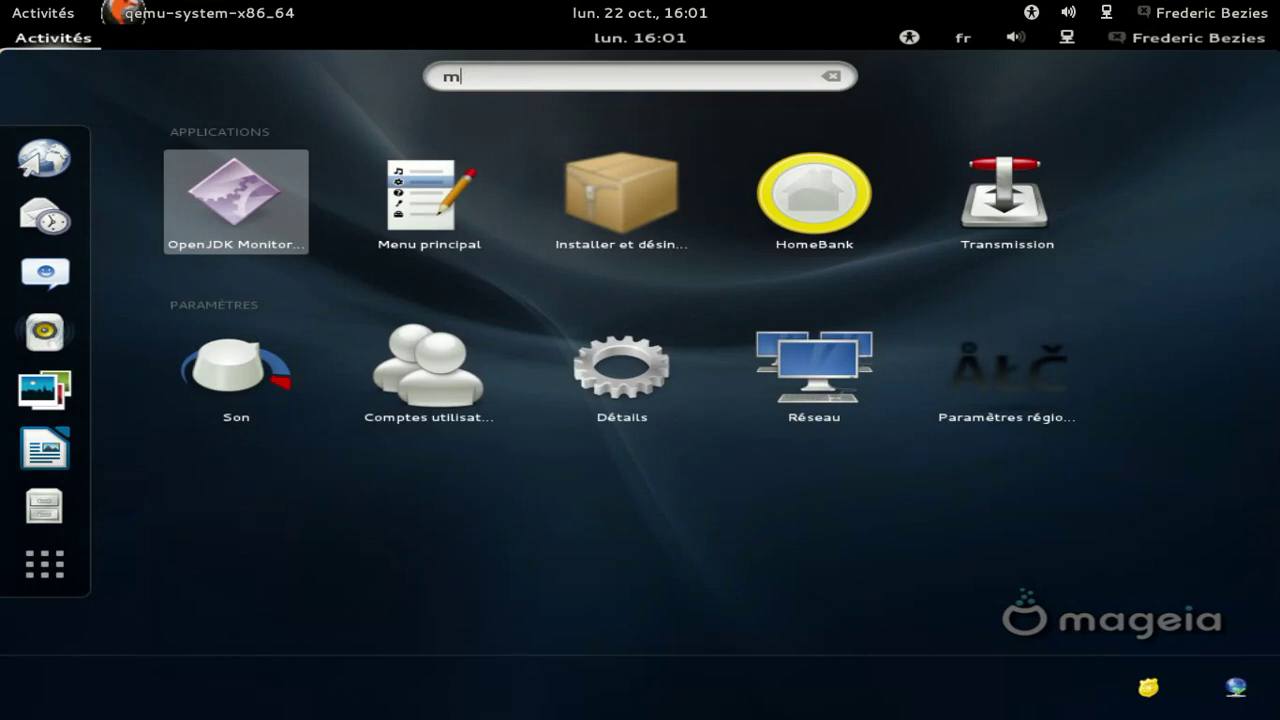
{"action": "key", "text": "BackSpace"}
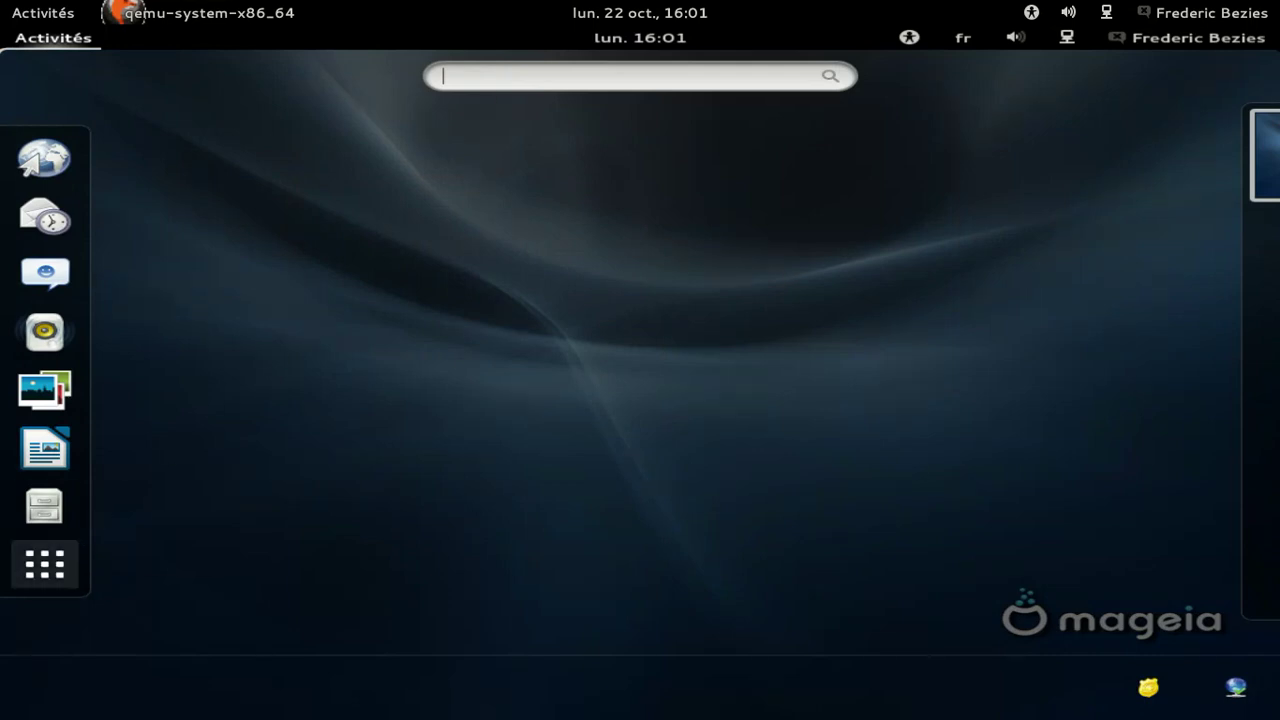
Browse the installed applications by category, viewing Outils, Son et Vidéo, Graphisme, Bureautique and Internet
{"action": "left_click", "coordinate": [45, 566]}
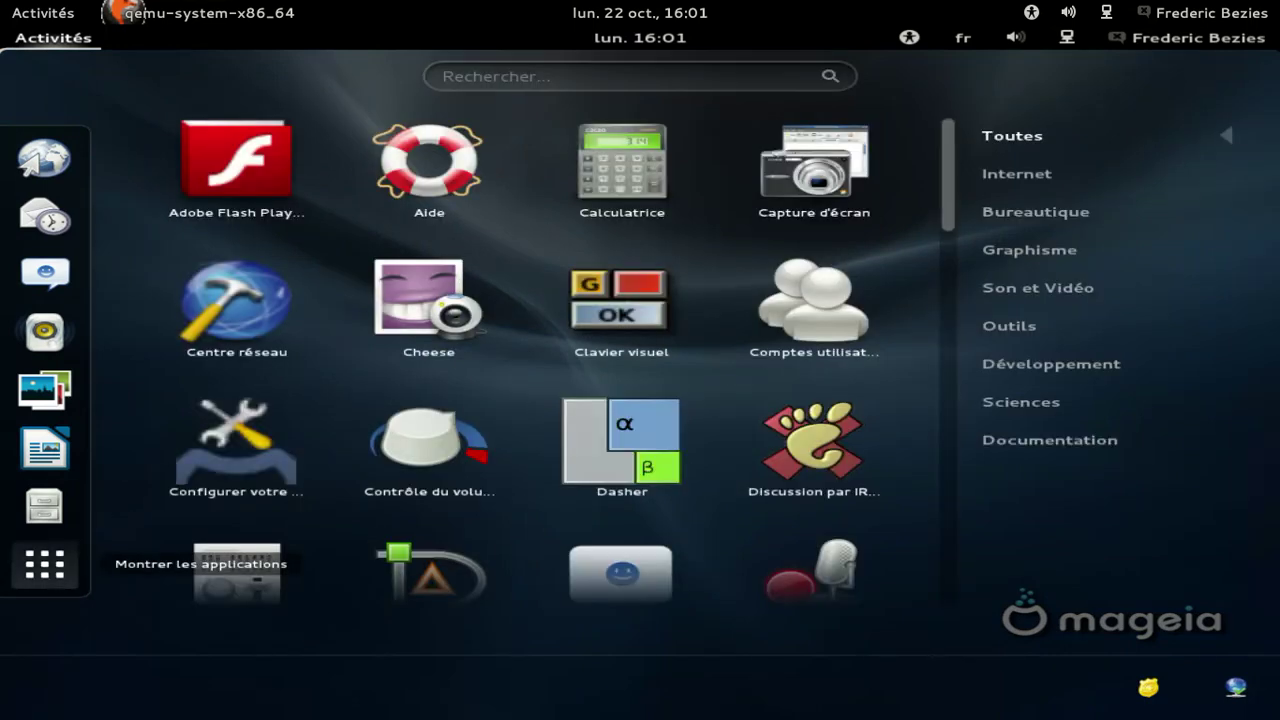
{"action": "left_click", "coordinate": [997, 363]}
{"action": "left_click", "coordinate": [1006, 326]}
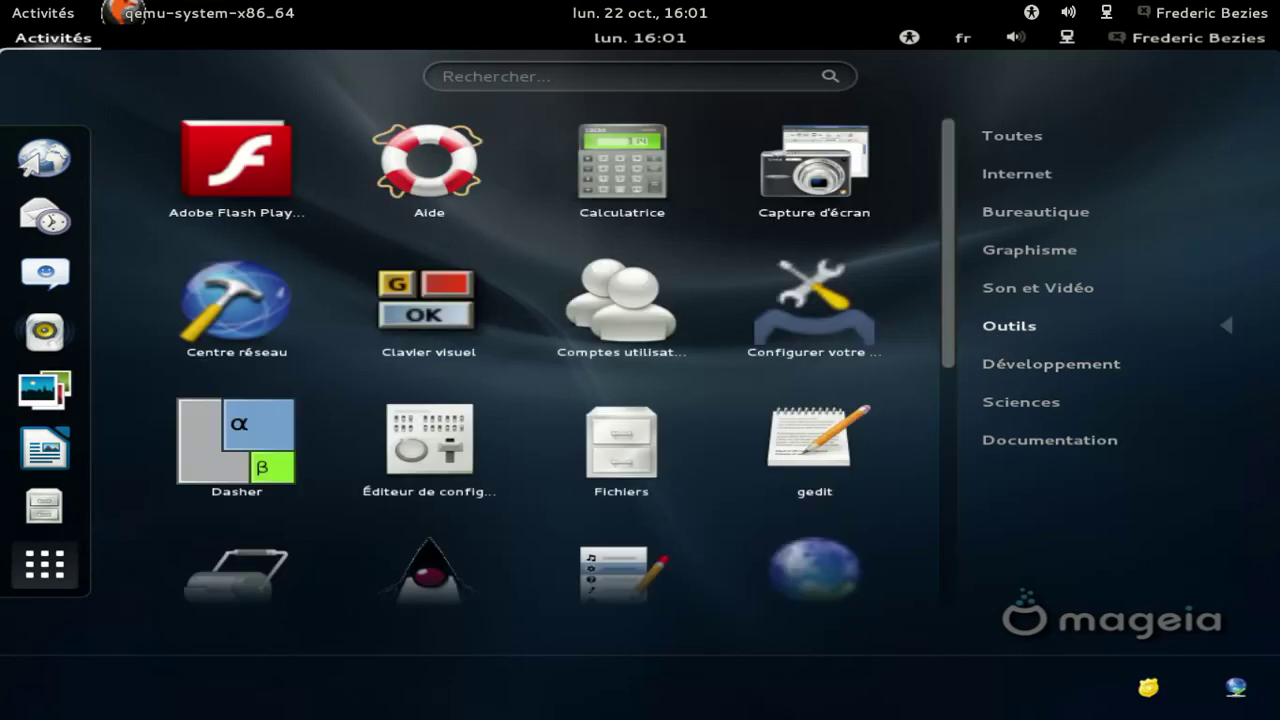
{"action": "left_click", "coordinate": [1028, 290]}
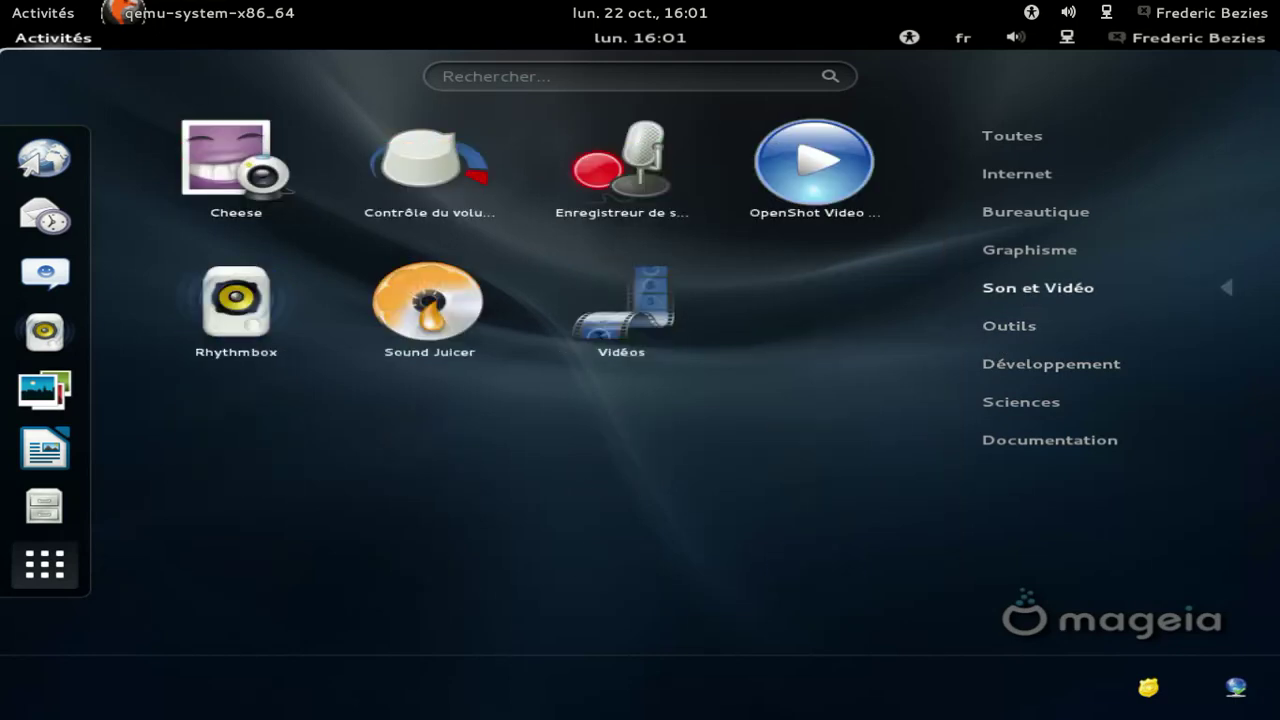
{"action": "left_click", "coordinate": [1027, 252]}
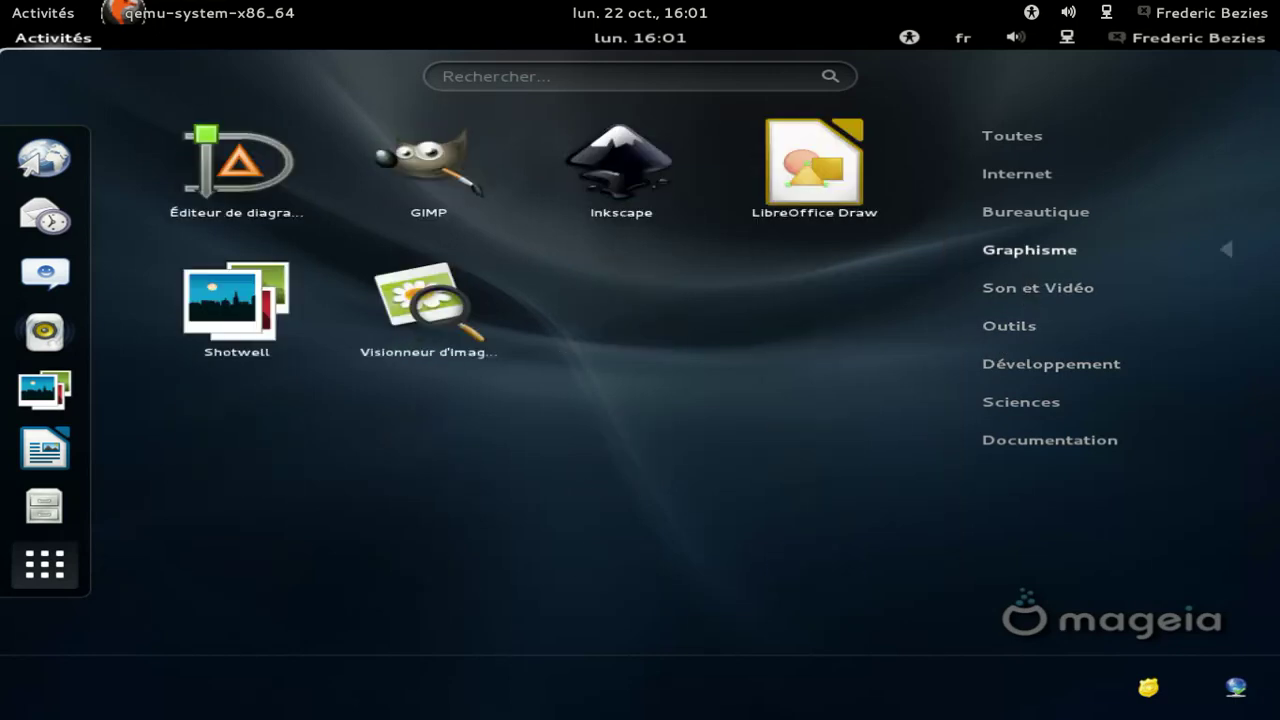
{"action": "left_click", "coordinate": [1038, 215]}
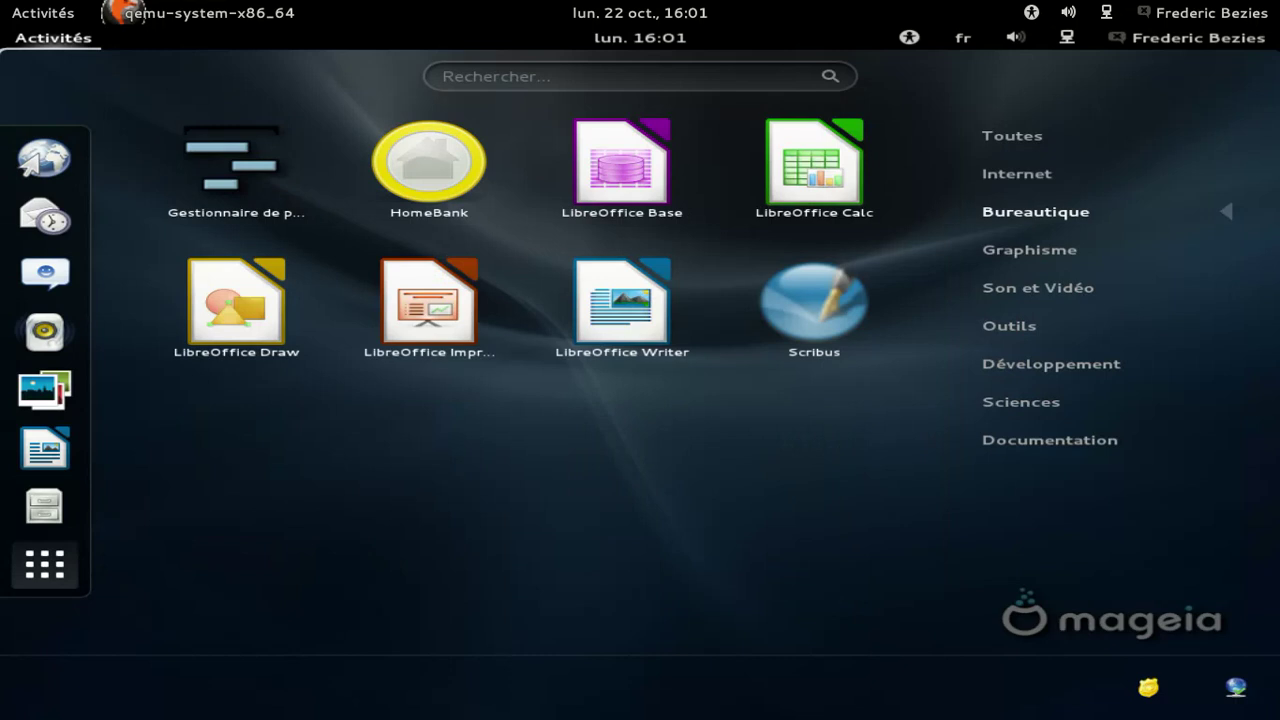
{"action": "left_click", "coordinate": [1046, 180]}
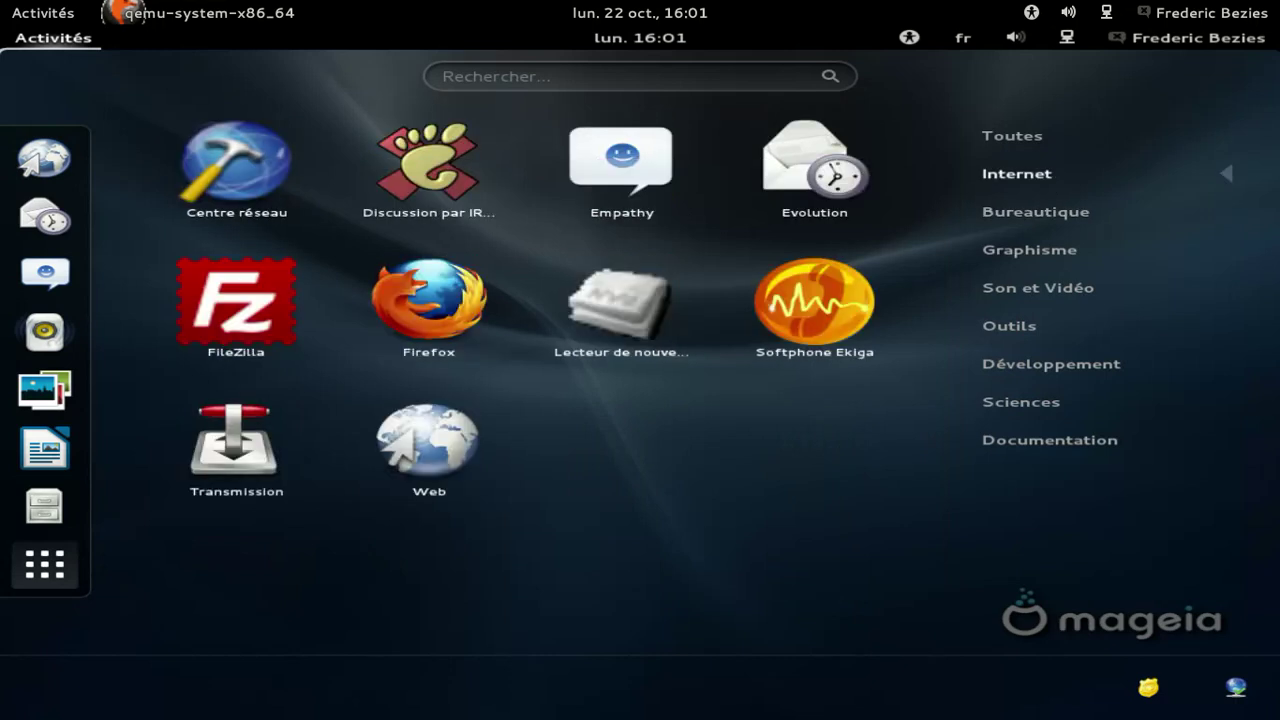
{"action": "left_click", "coordinate": [1040, 287]}
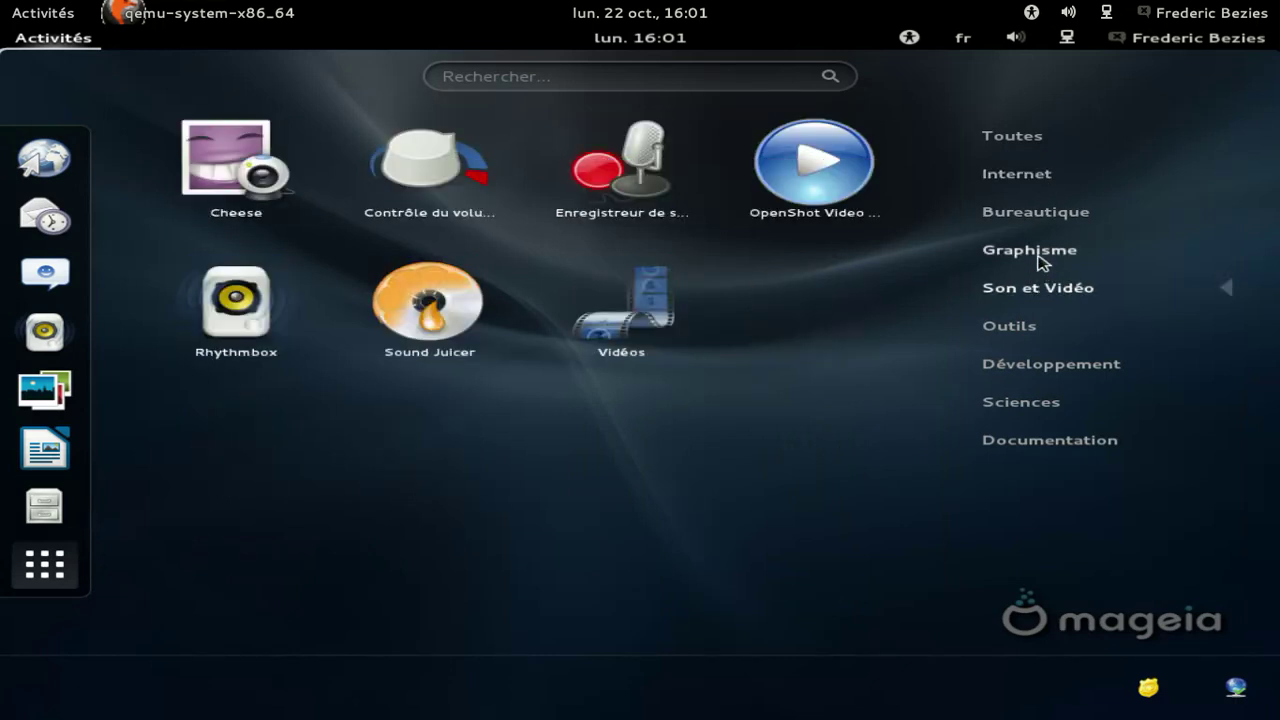
Check the mirror for system updates in the Mageia control centre, found among the Outils applications, and close the control centre
{"action": "left_click", "coordinate": [1010, 328]}
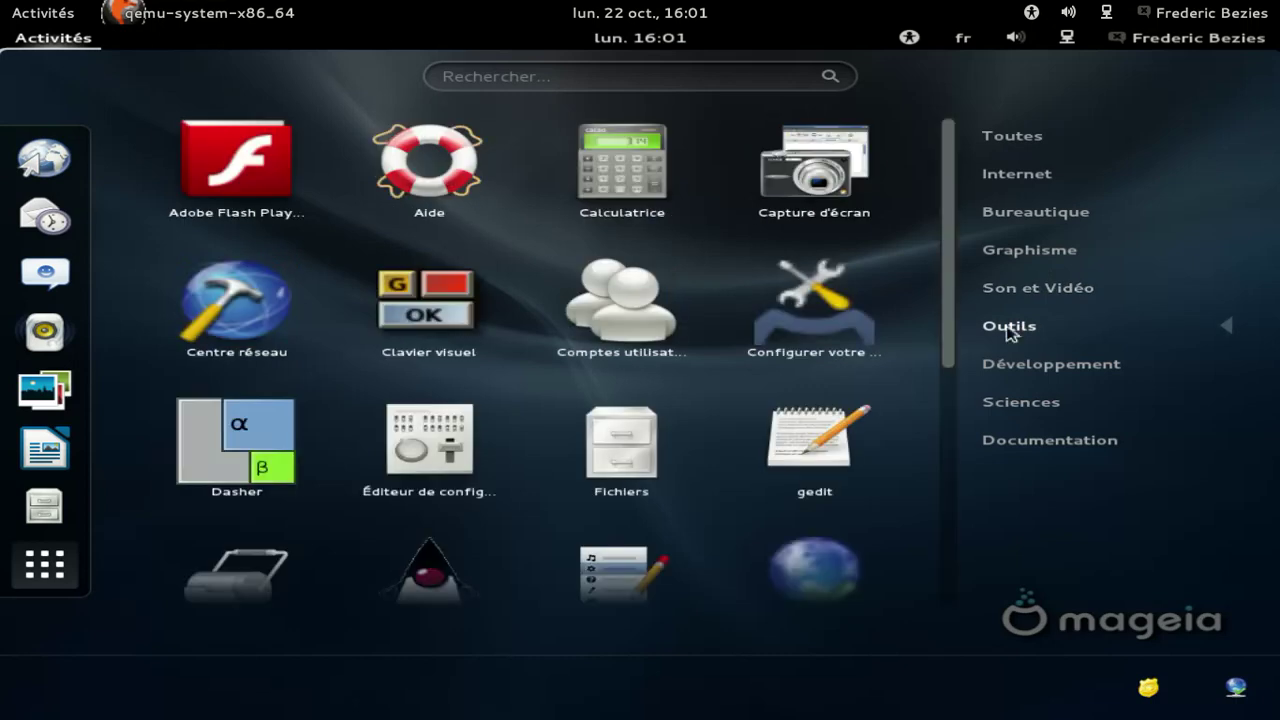
{"action": "left_click", "coordinate": [803, 355]}
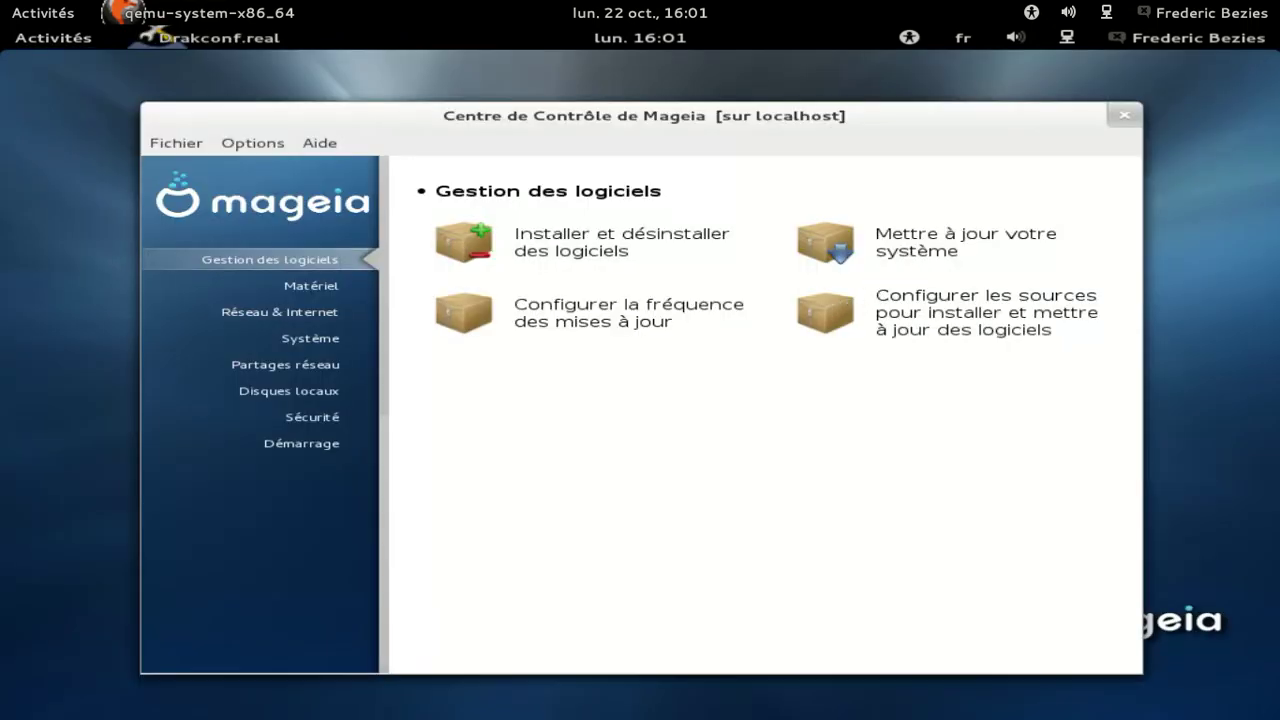
{"action": "left_click", "coordinate": [903, 262]}
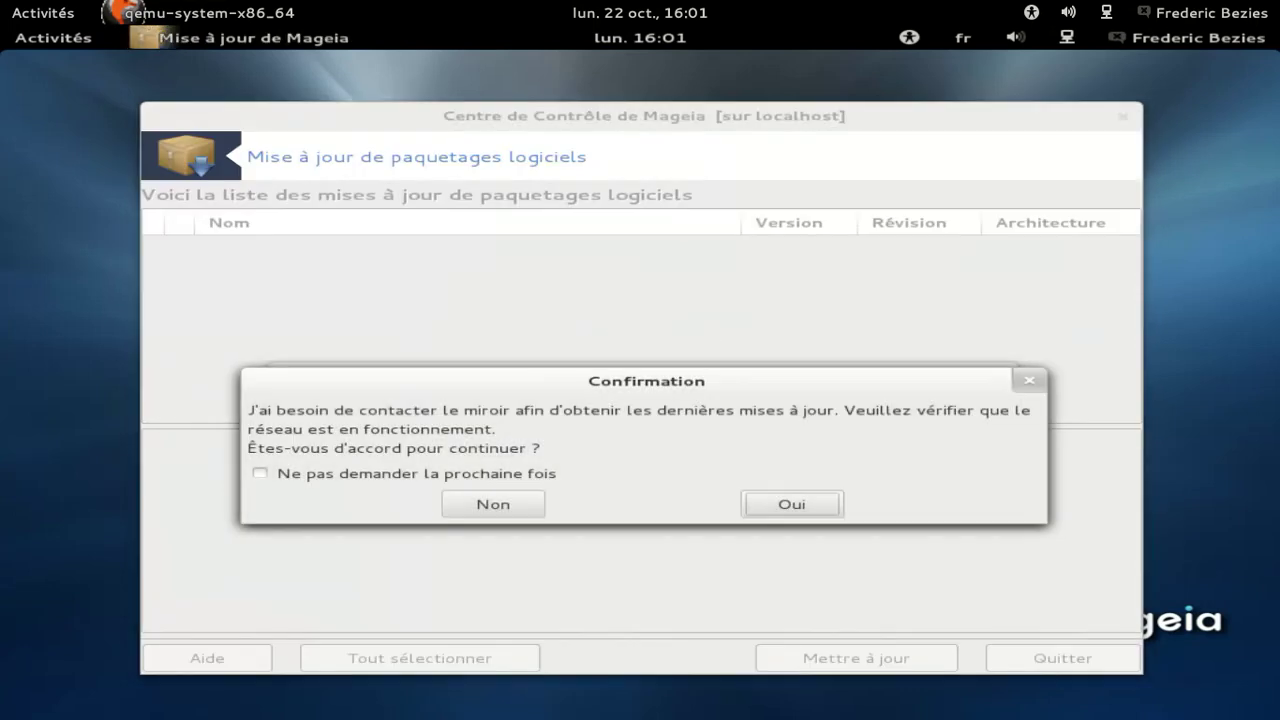
{"action": "left_click", "coordinate": [791, 502]}
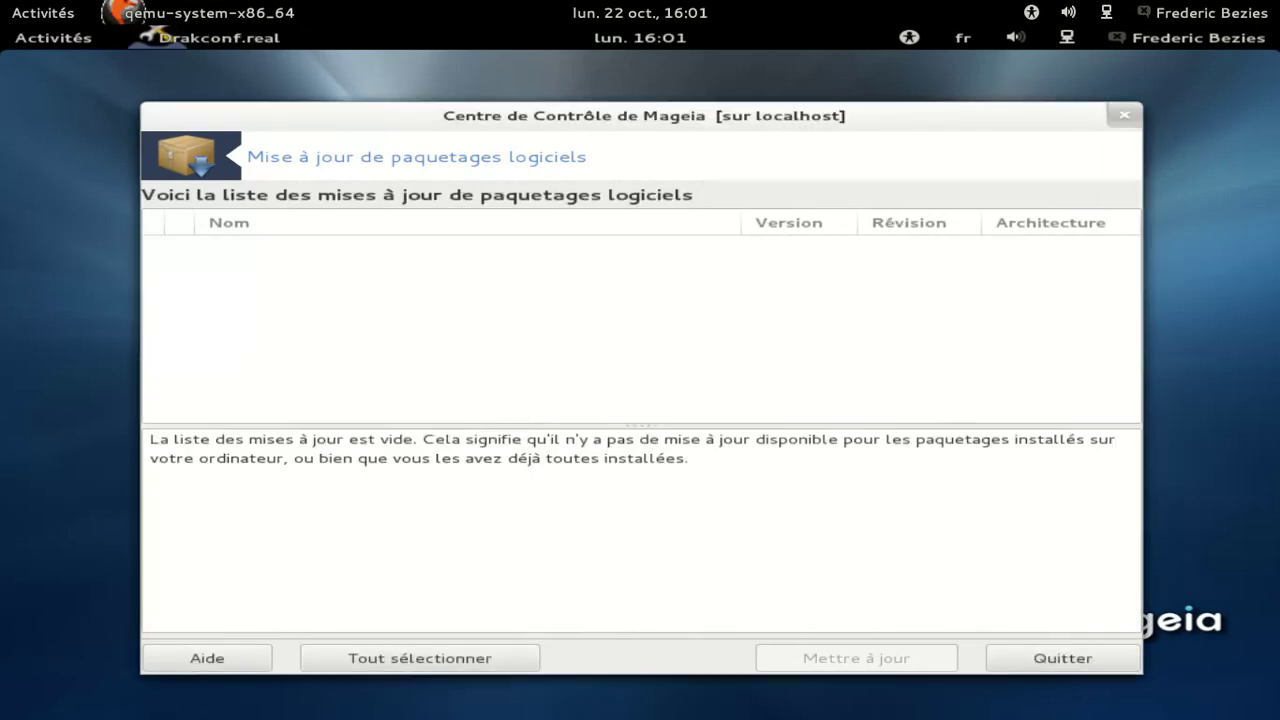
{"action": "left_click", "coordinate": [1126, 658]}
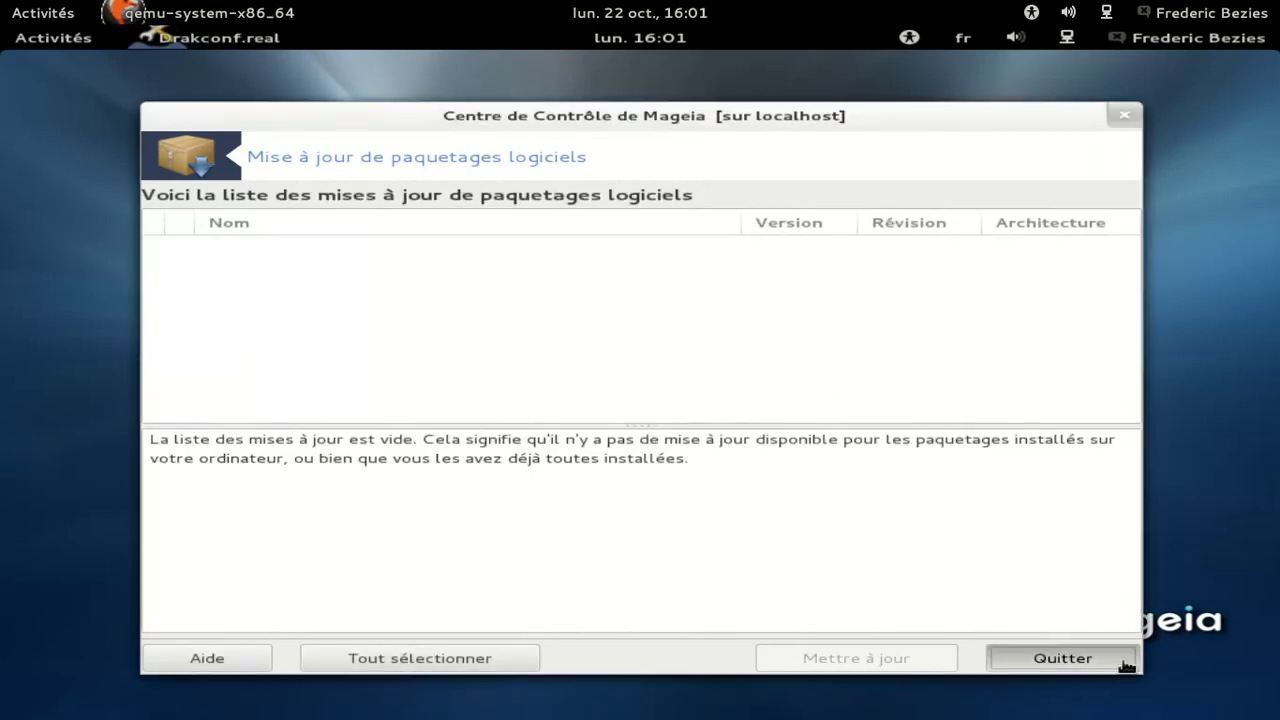
{"action": "left_click", "coordinate": [1124, 116]}
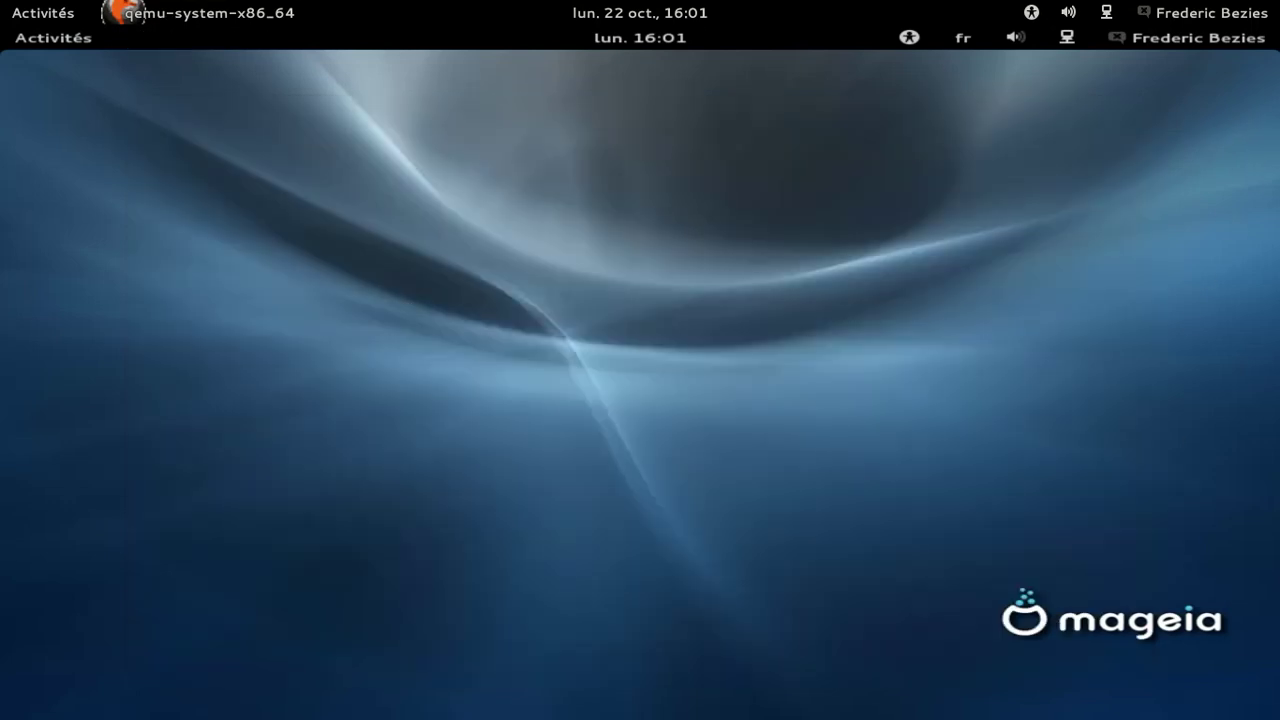
Shut down the Mageia virtual machine from the user session and confirm the shutdown
{"action": "left_click", "coordinate": [1190, 45]}
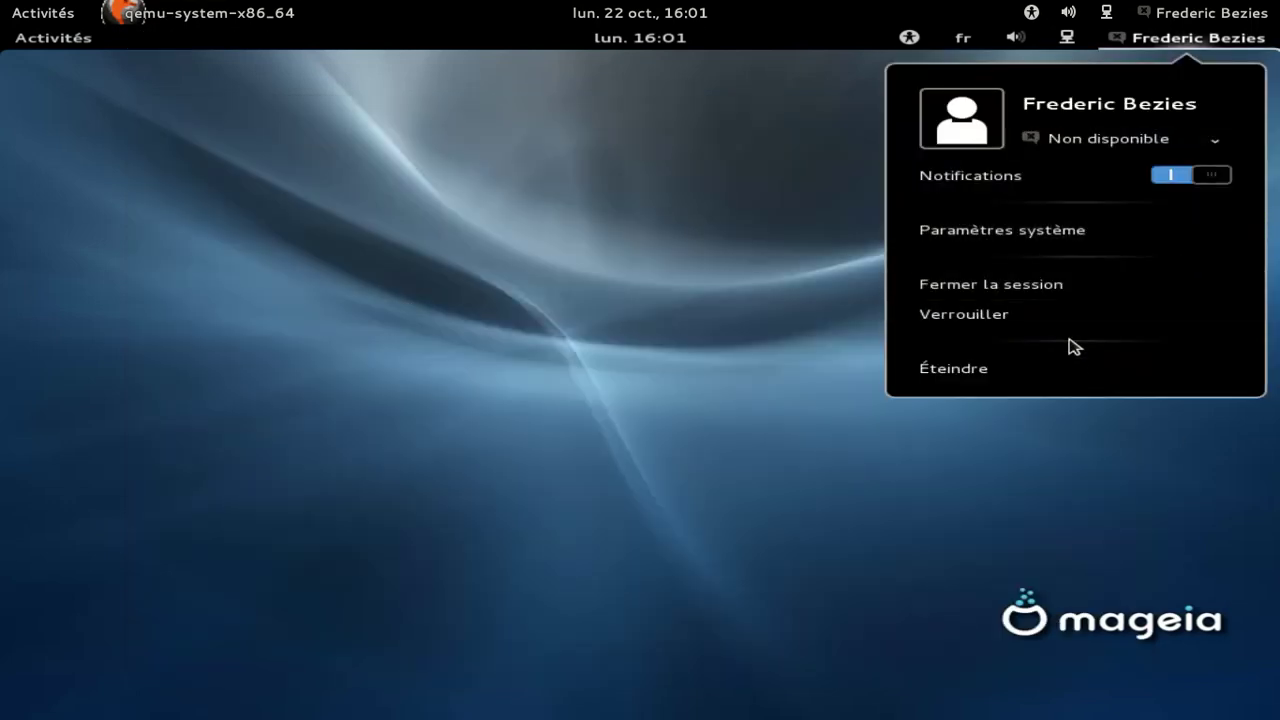
{"action": "left_click", "coordinate": [1070, 373]}
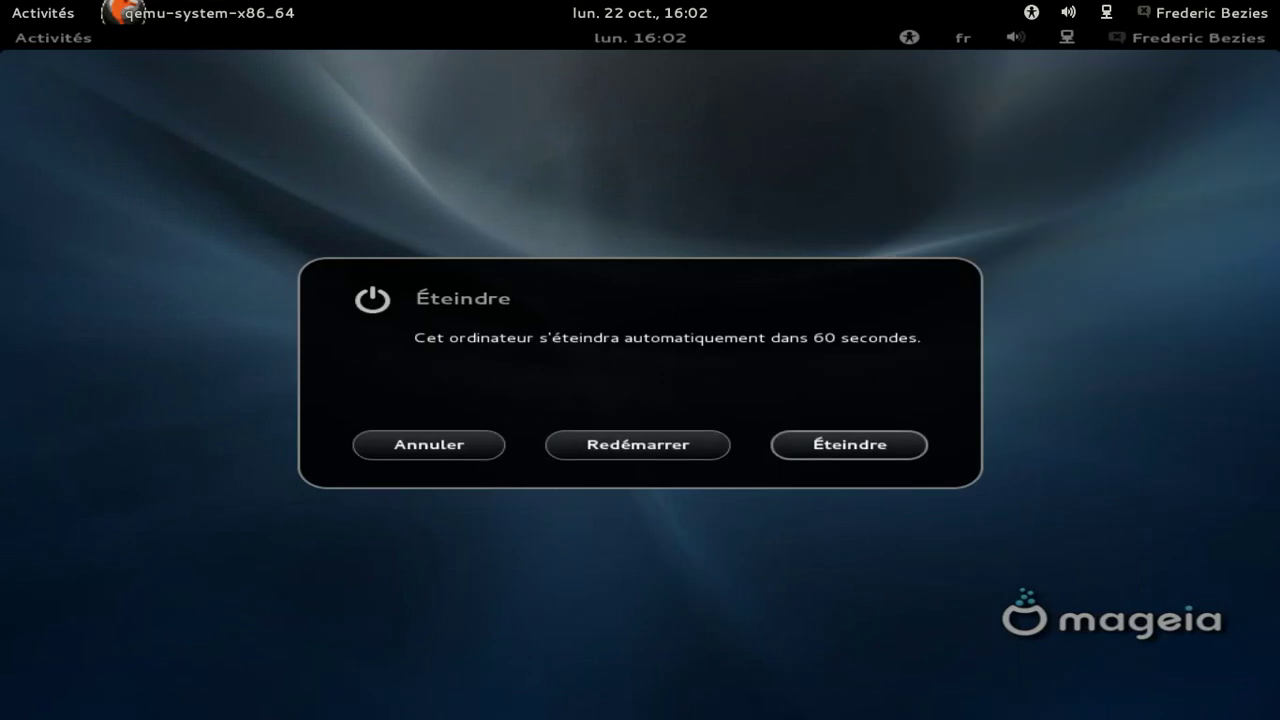
{"action": "left_click", "coordinate": [837, 457]}
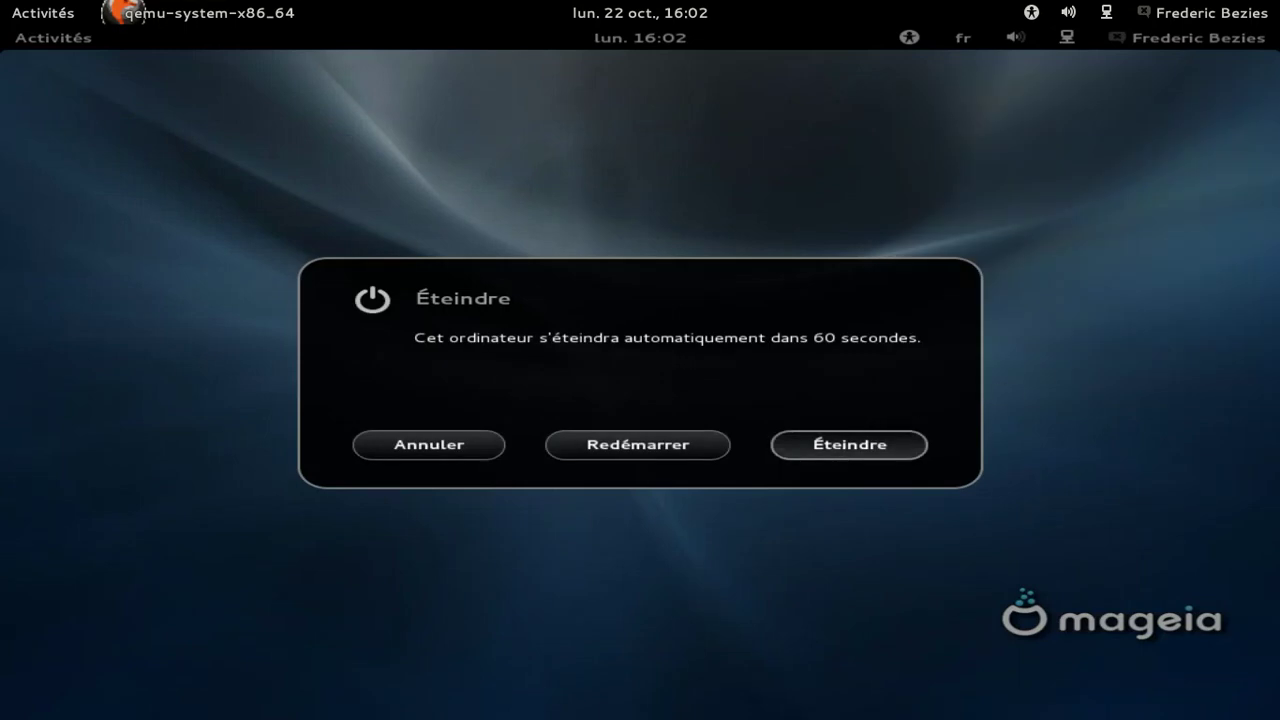